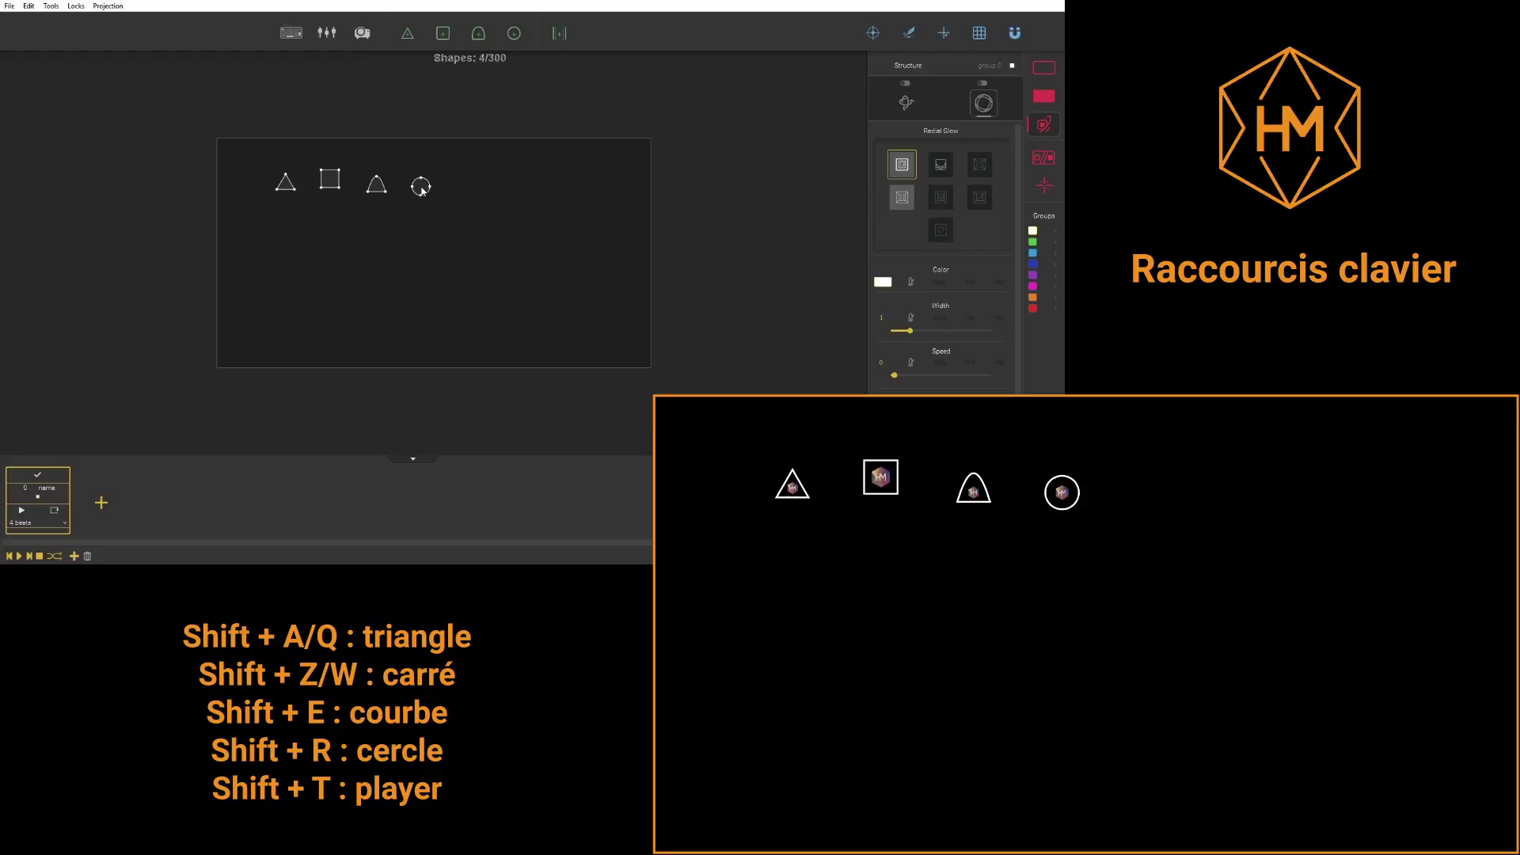
Add a player shape and undo the shape additions back to the single triangle.
key(shift+t)
key(ctrl+z)
key(ctrl+z)
key(ctrl+z)
key(ctrl+z)
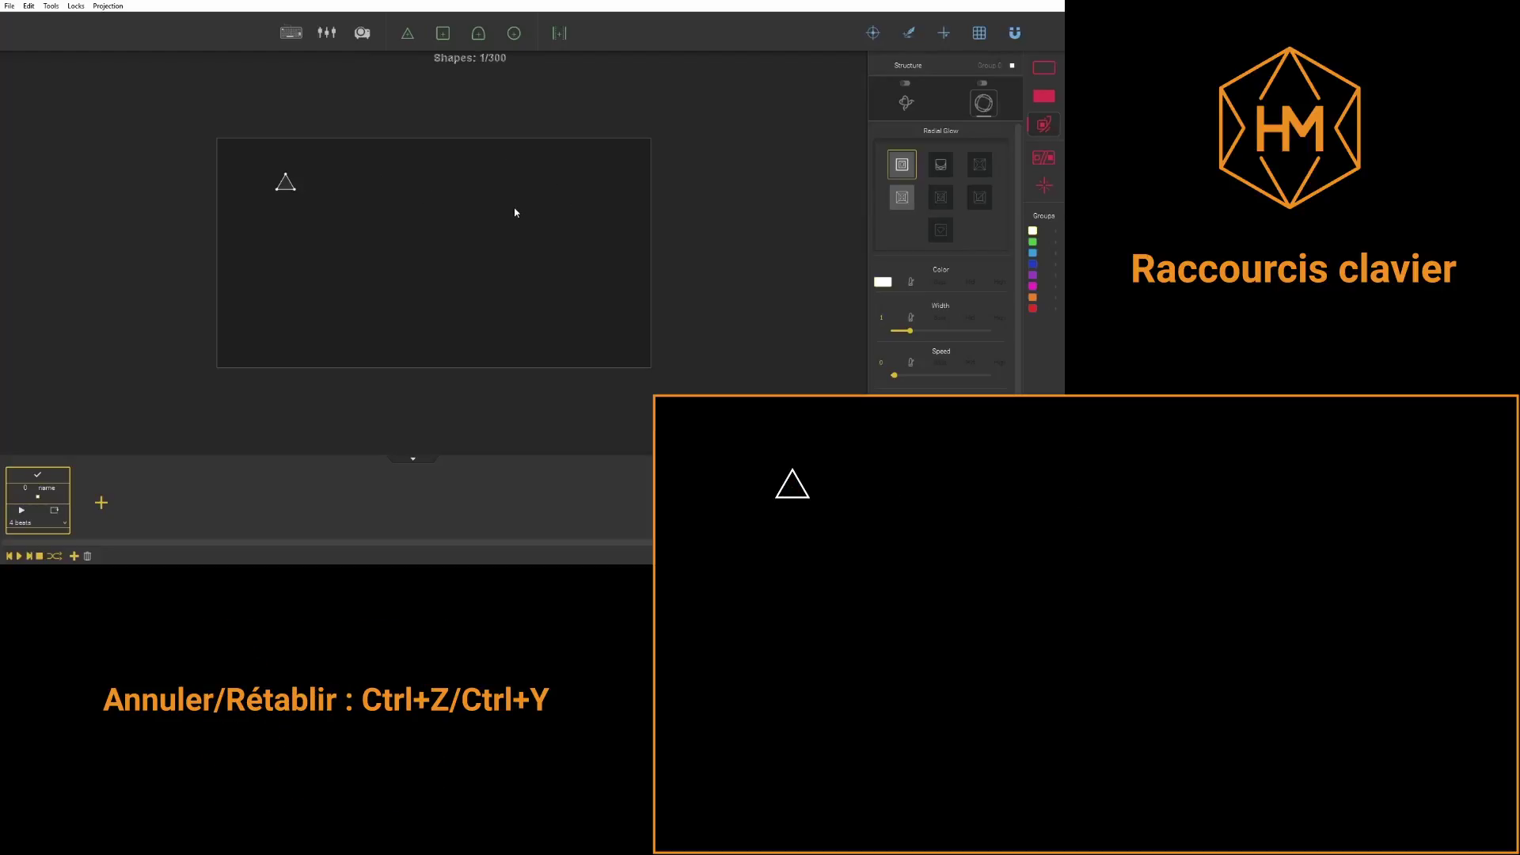
Redo the last three undone shape additions.
key(ctrl+y)
key(ctrl+y)
key(ctrl+y)
Undo every shape addition until the canvas is empty.
key(ctrl+z)
key(ctrl+z)
key(ctrl+z)
key(ctrl+z)
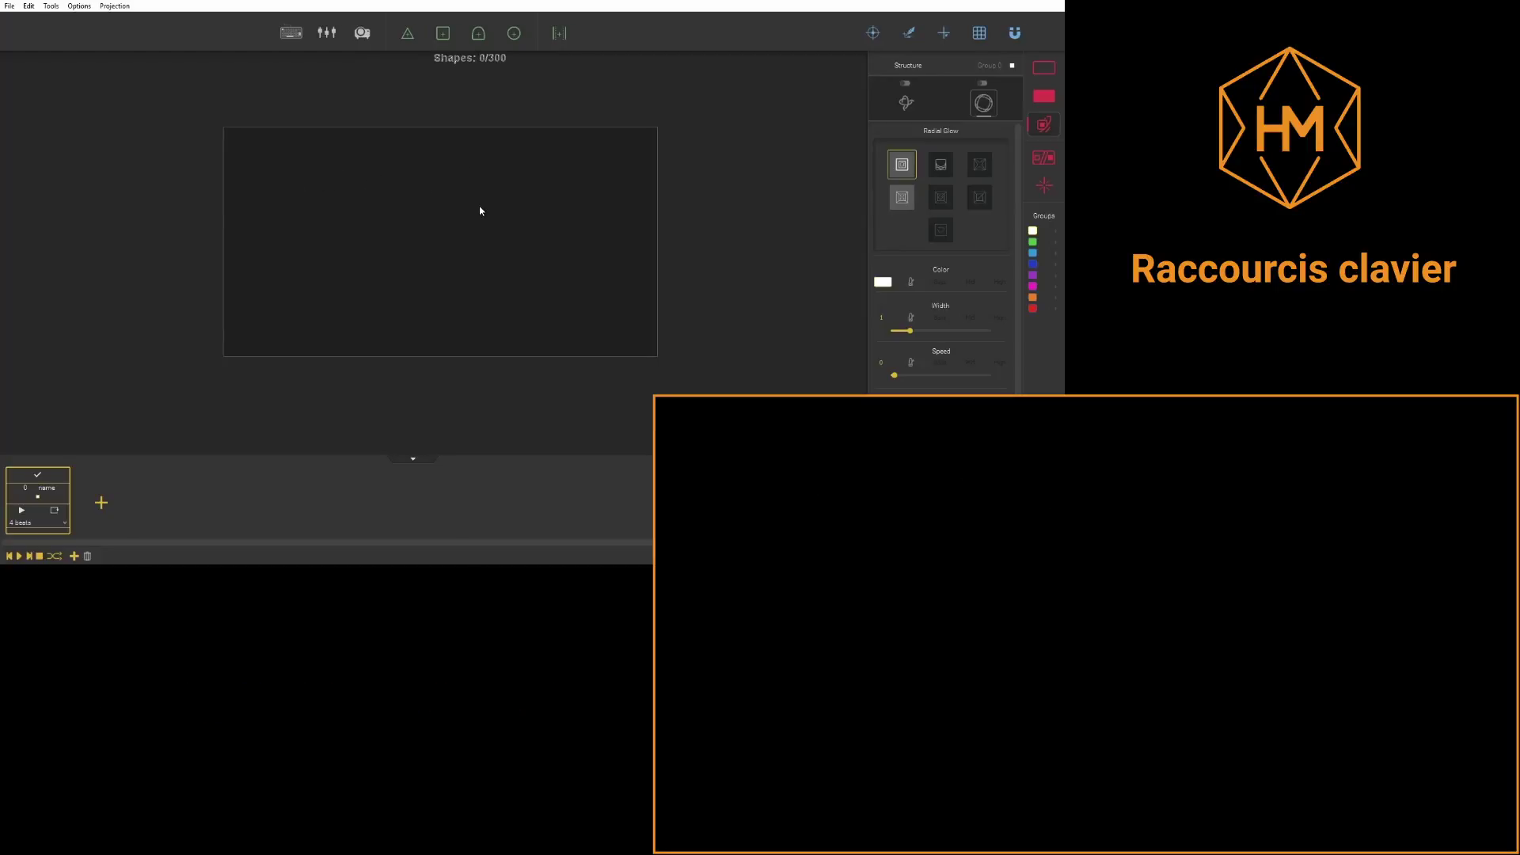
Place a square in the upper middle of the canvas, nudge it down and shift its top-right corner outward to the right.
click(443, 34)
click(426, 214)
key(Right)
key(Right)
key(Right)
key(Down)
key(Down)
key(Down)
key(Down)
key(Down)
key(Down)
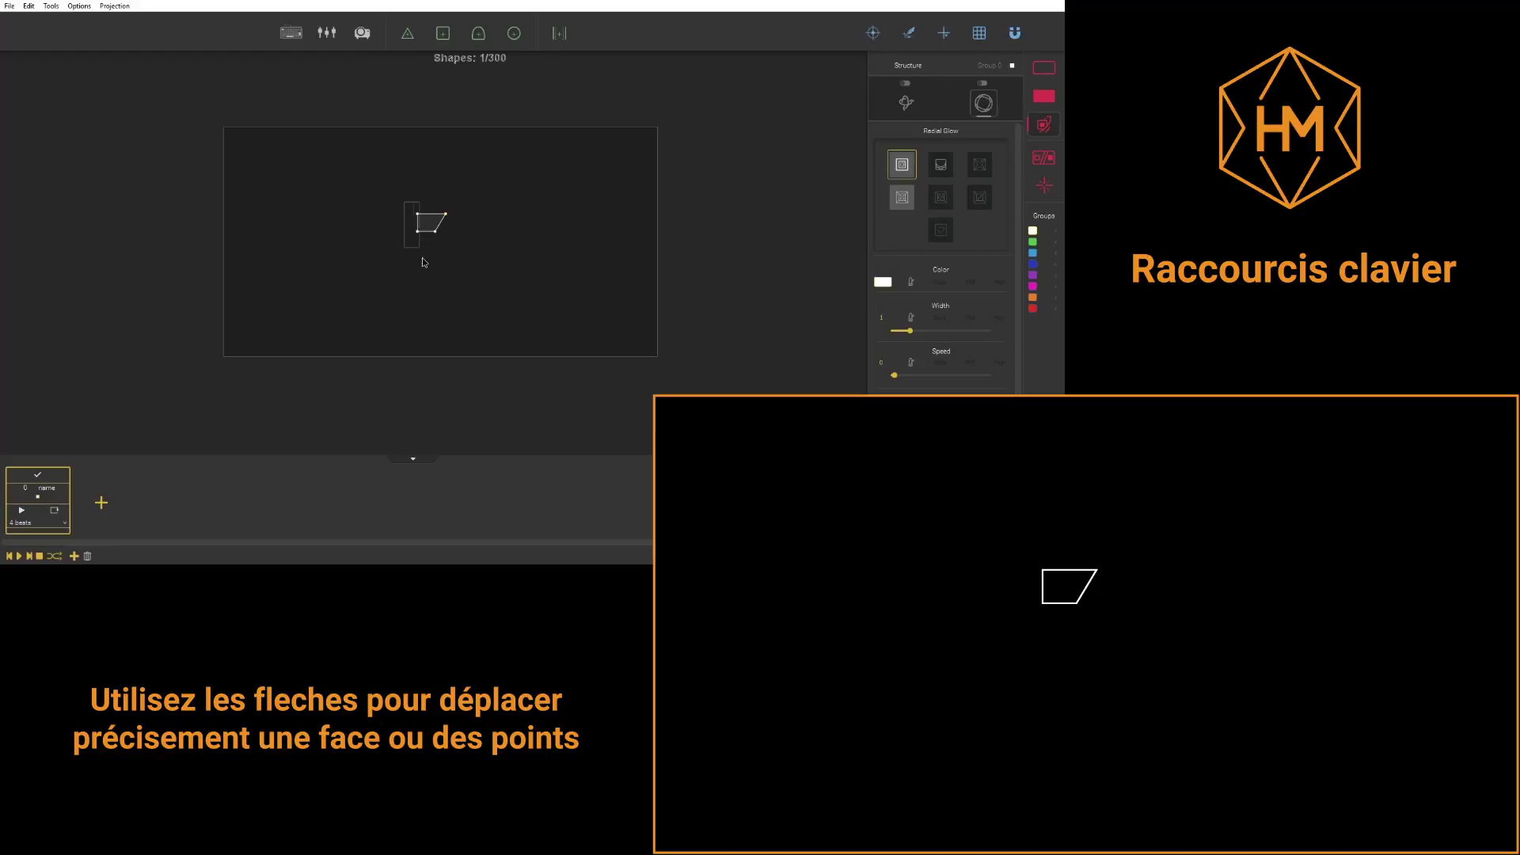
Nudge the quad's two left corner points left and up in fine increments.
key(Left)
key(Left)
key(Left)
key(Left)
key(Left)
key(Left)
key(Left)
key(Left)
key(Left)
key(Left)
key(Left)
key(Left)
key(Left)
key(Left)
key(Left)
key(Left)
key(Left)
key(Left)
key(Up)
key(Up)
key(Up)
key(Up)
key(Up)
key(Up)
key(Up)
key(Up)
key(Up)
key(Up)
key(Up)
key(Up)
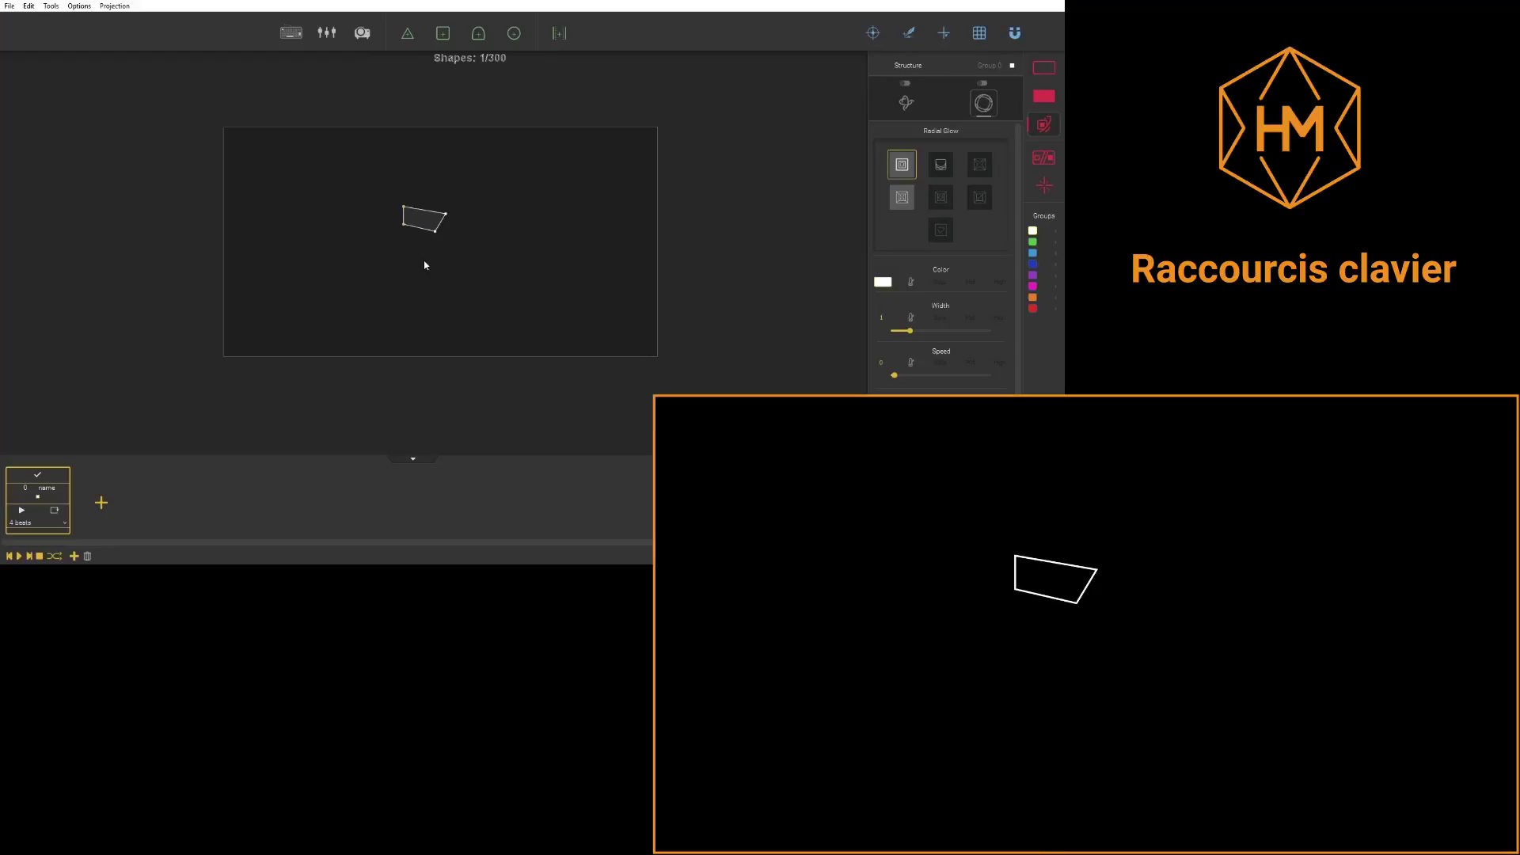
Delete the distorted quad and place a new square at about the same spot.
drag(369, 174, 551, 302)
key(Delete)
drag(444, 37, 420, 226)
click(431, 263)
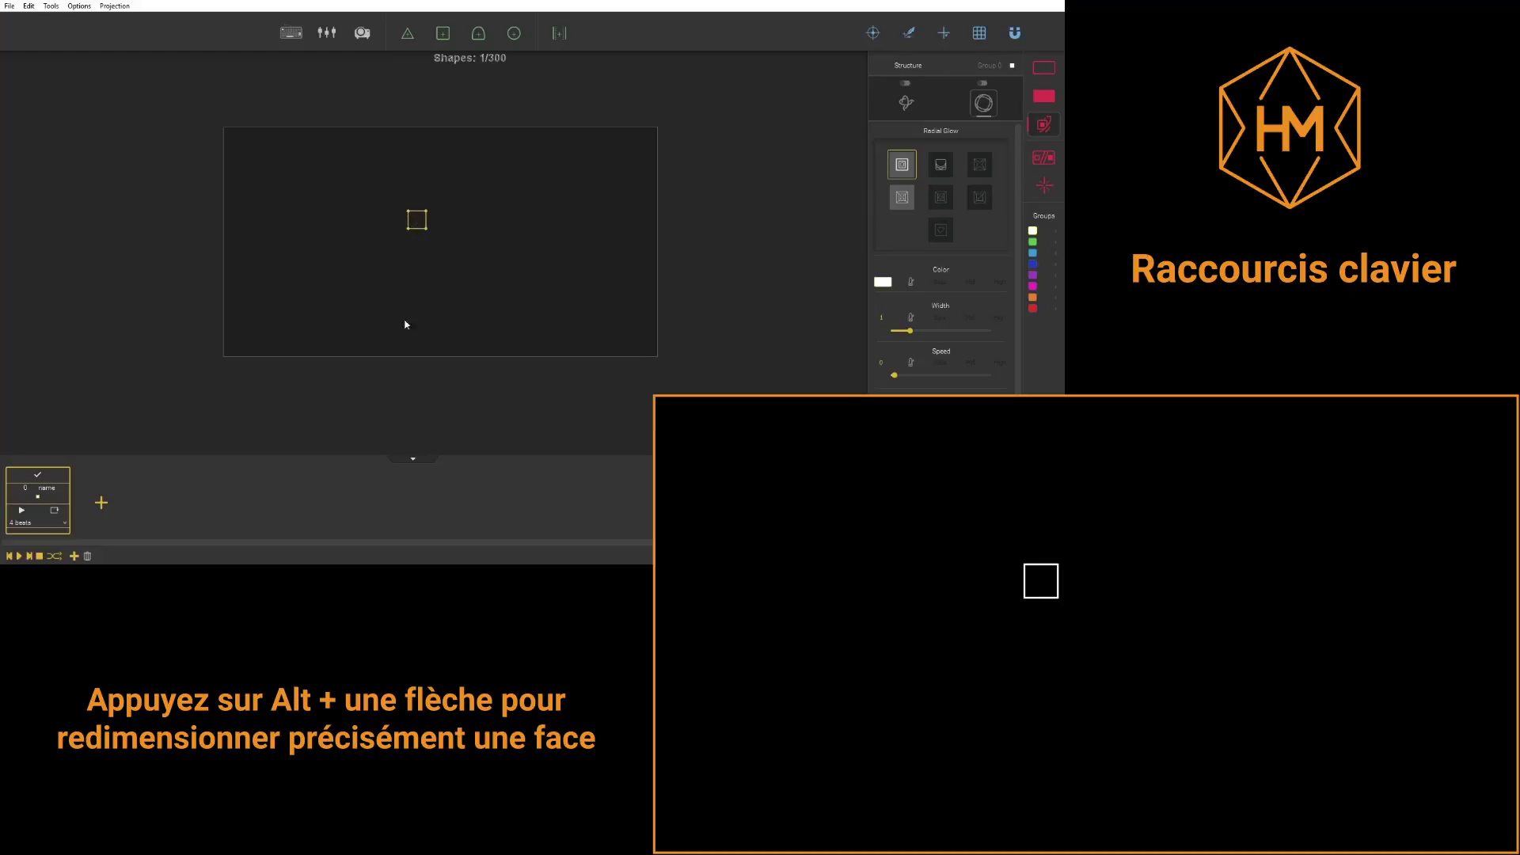
Enlarge the selected square in fine increments about its centre to roughly twice its size, and start shrinking it back.
key(alt+Up)
key(alt+Up)
key(alt+Up)
key(alt+Up)
key(alt+Up)
key(alt+Up)
key(alt+Up)
key(alt+Up)
key(alt+Up)
key(alt+Up)
key(alt+Up)
key(alt+Up)
key(alt+Up)
key(alt+Up)
key(alt+Up)
key(alt+Up)
key(alt+Up)
key(alt+Up)
key(alt+Up)
key(alt+Up)
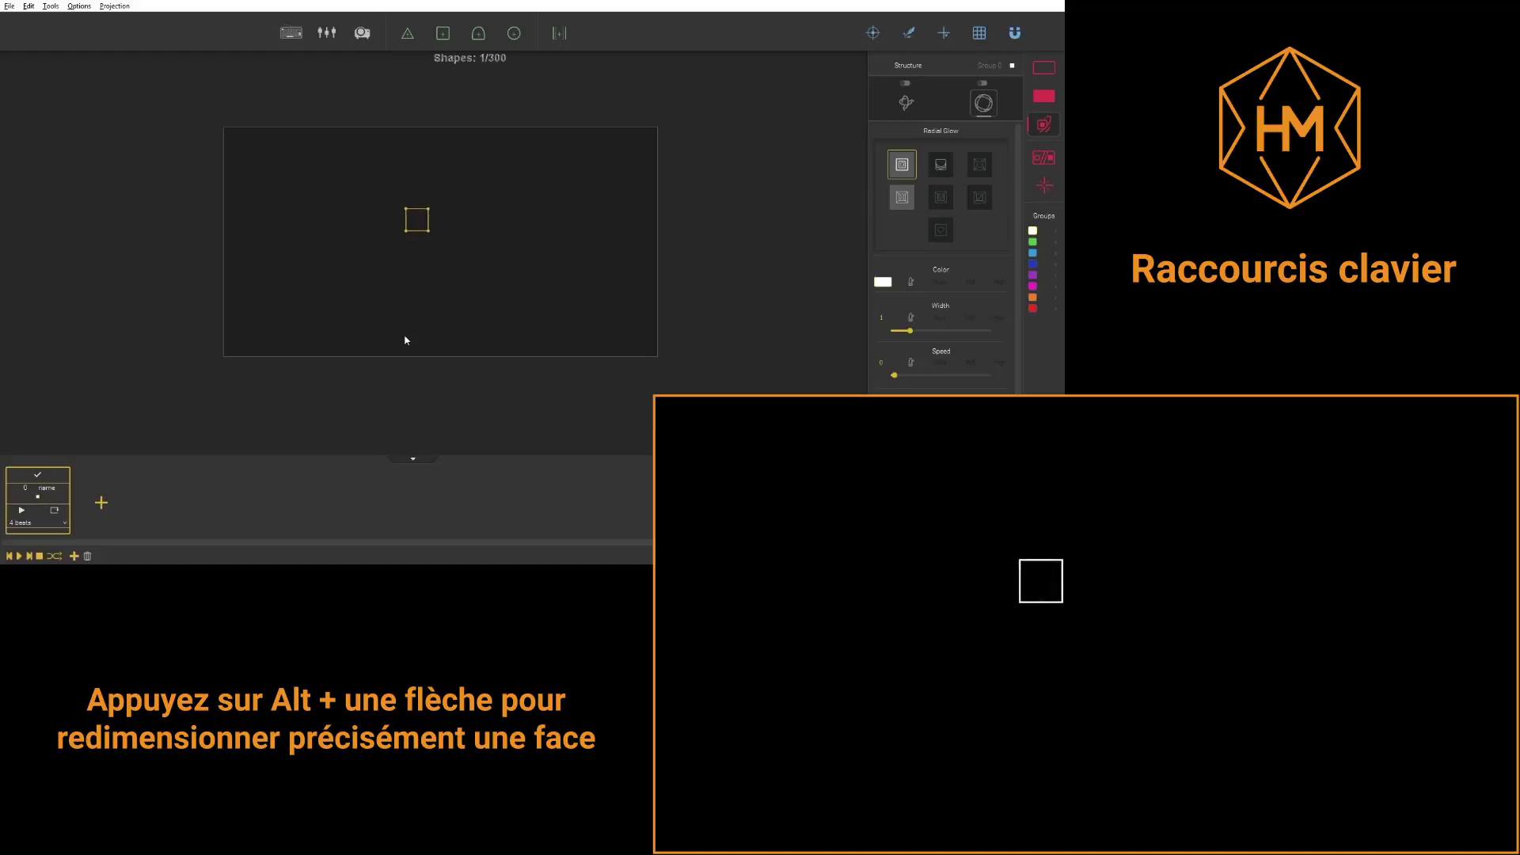
key(alt+Up)
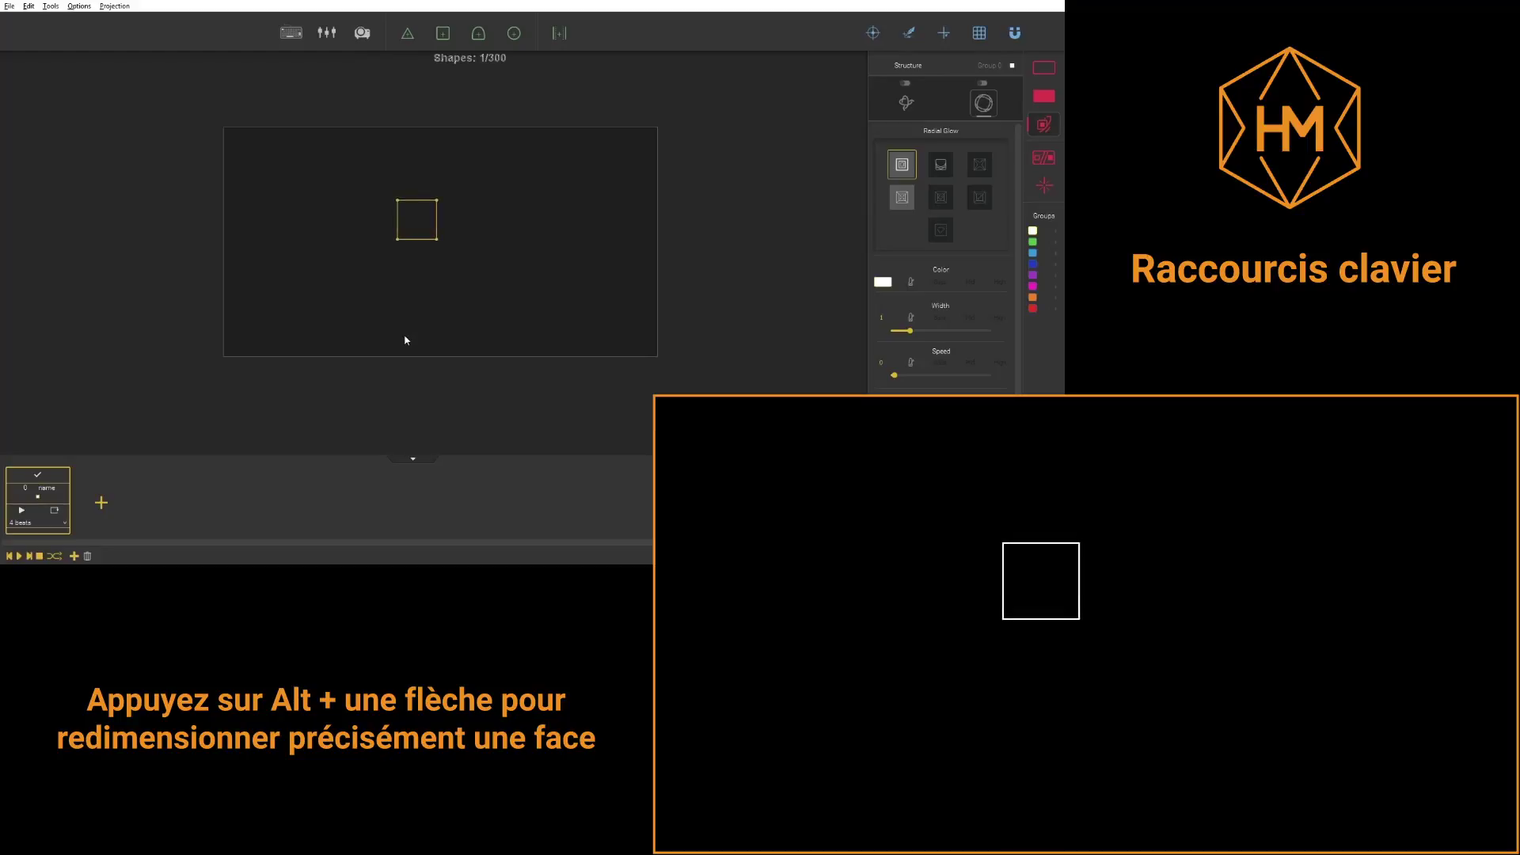
key(alt+Down)
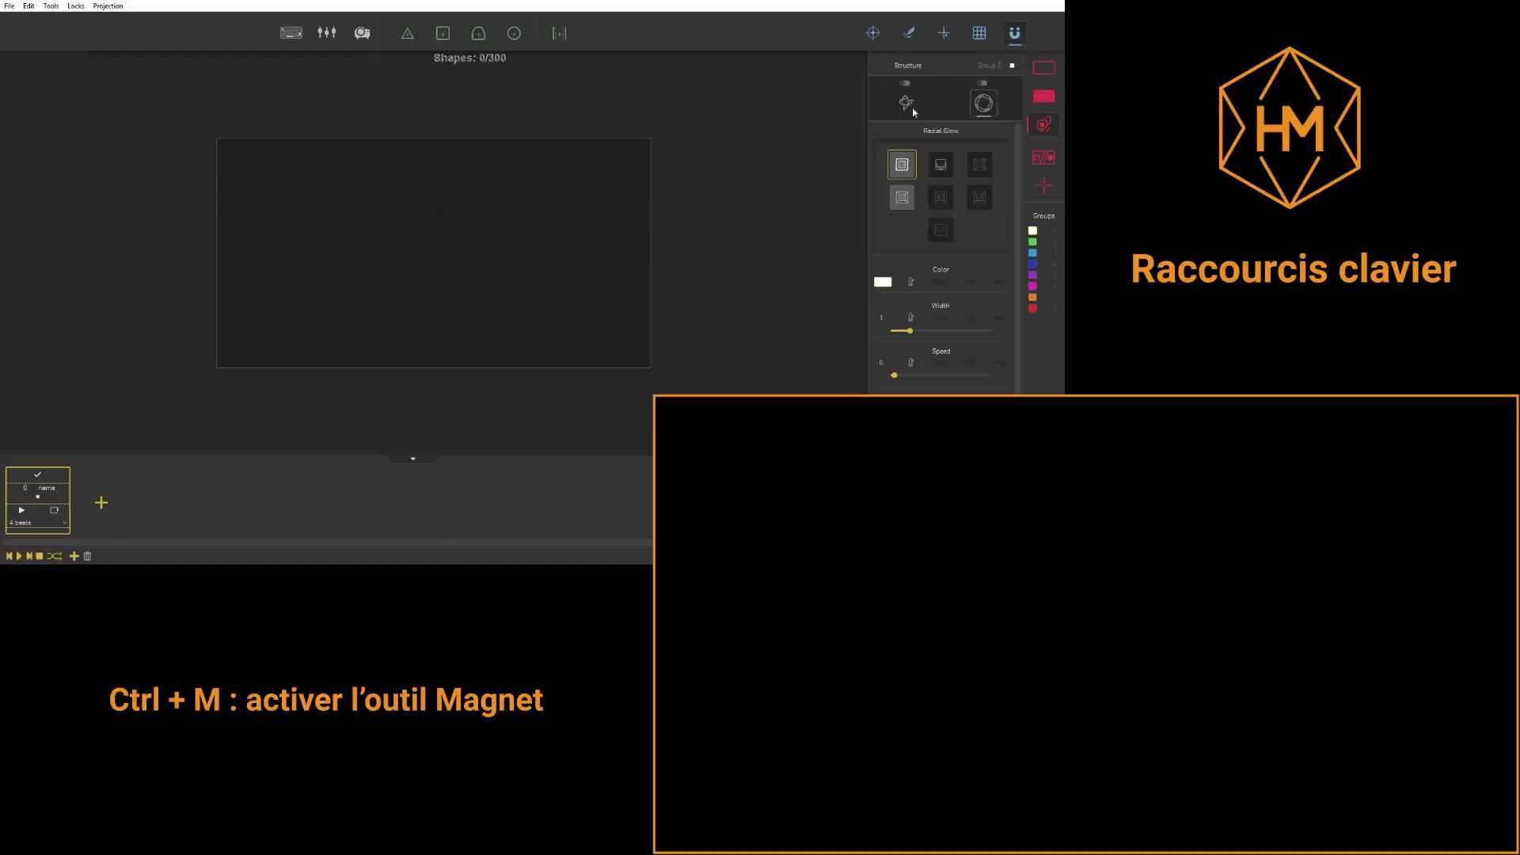
Place four squares snapped edge to edge in a horizontal row, using the Magnet tool.
drag(444, 34, 388, 206)
click(386, 204)
click(401, 209)
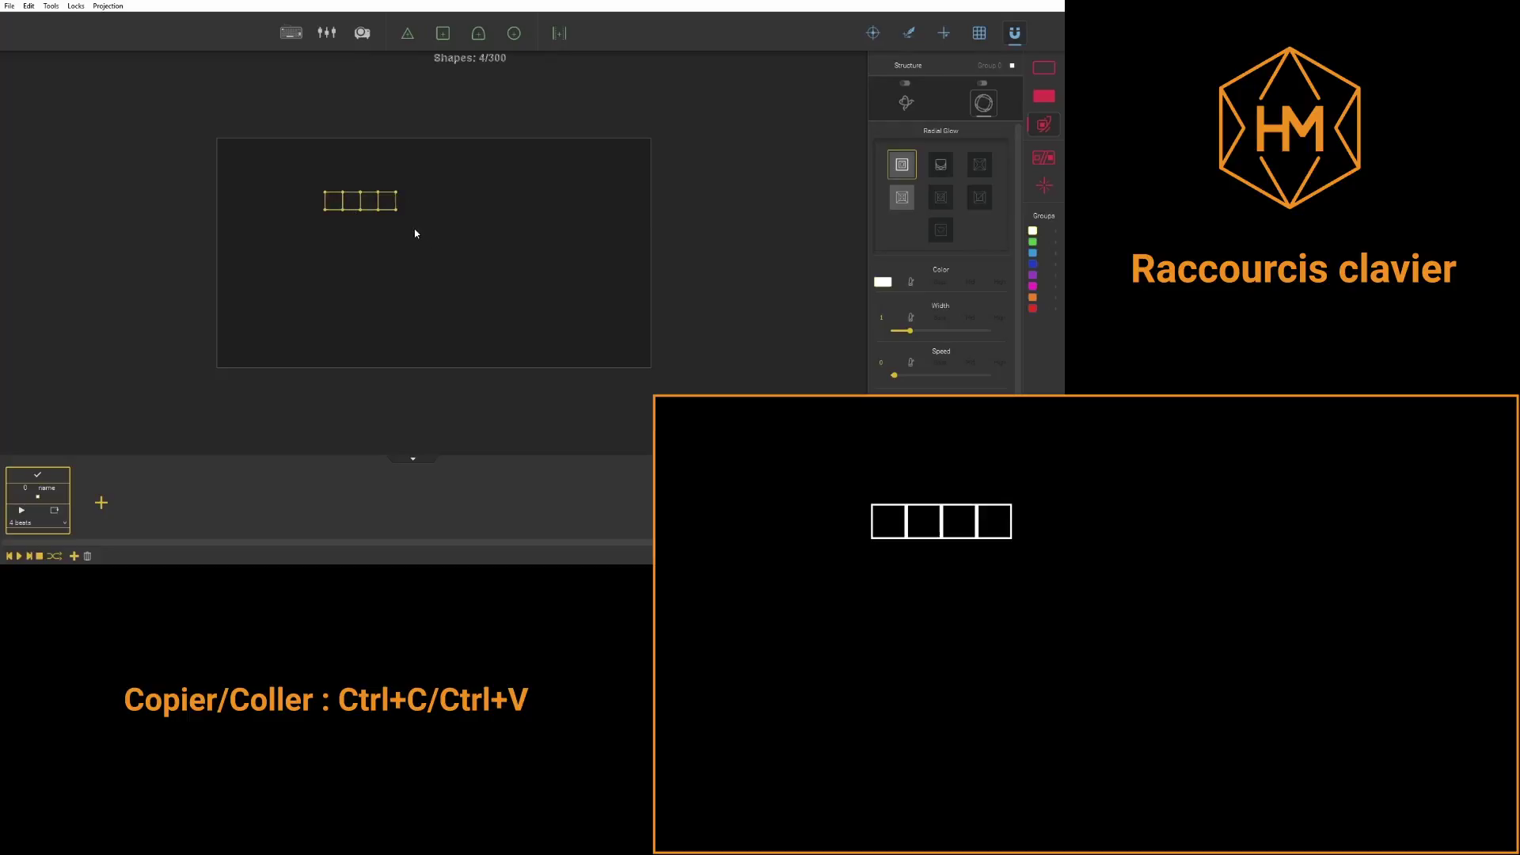
Copy and paste the row of squares, snapping each copy underneath, to build a 4 by 4 grid.
key(ctrl+c)
key(ctrl+v)
drag(368, 255, 367, 223)
drag(286, 157, 455, 266)
key(ctrl+c)
key(ctrl+v)
click(374, 295)
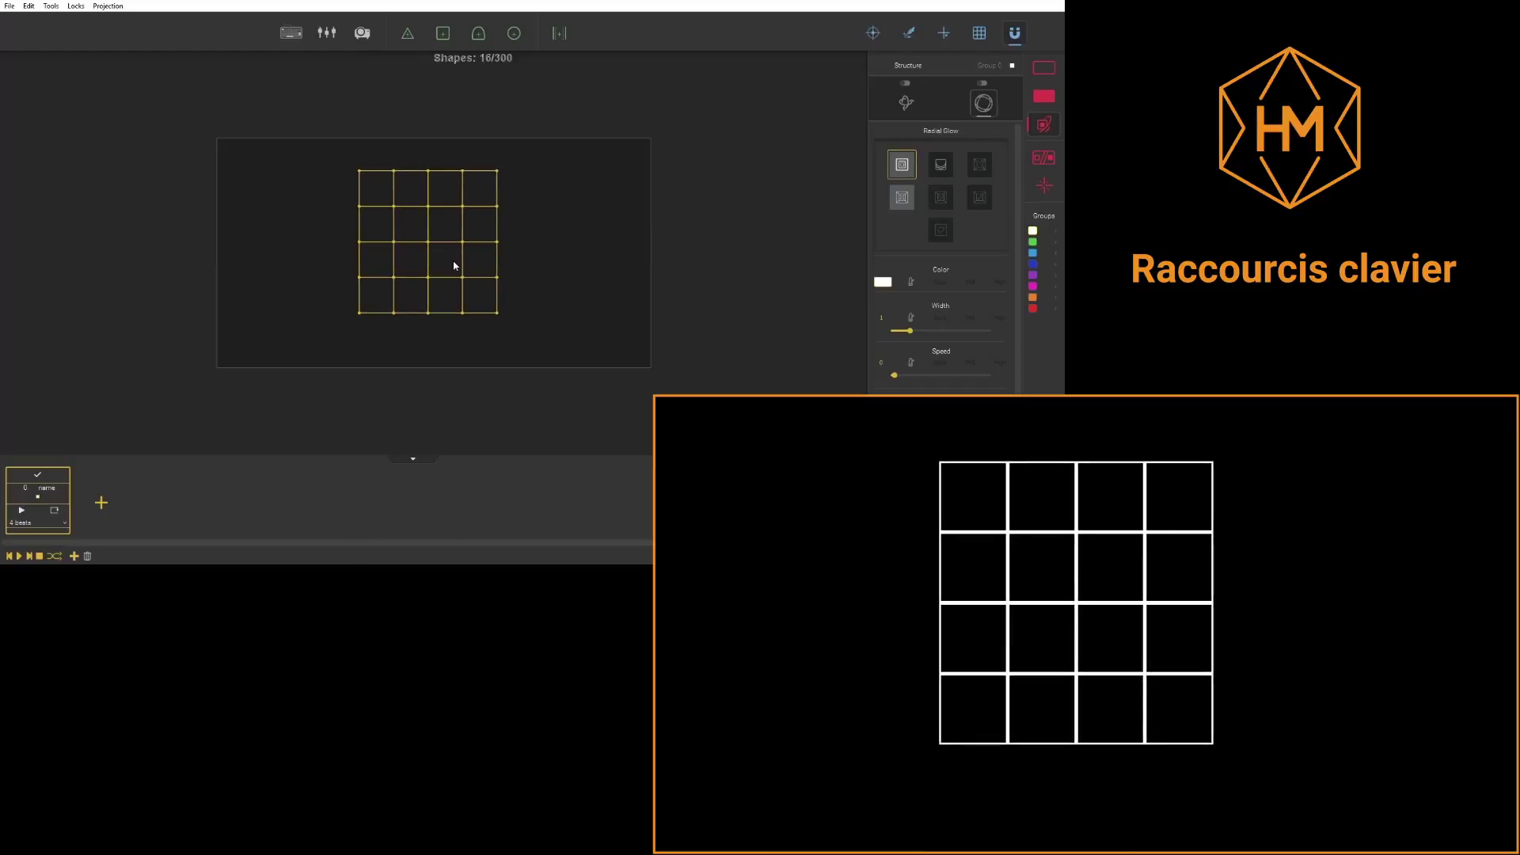
Turn on the Radial Glow effect and move the centres of all the squares to the grid's middle with the Center tool.
click(586, 288)
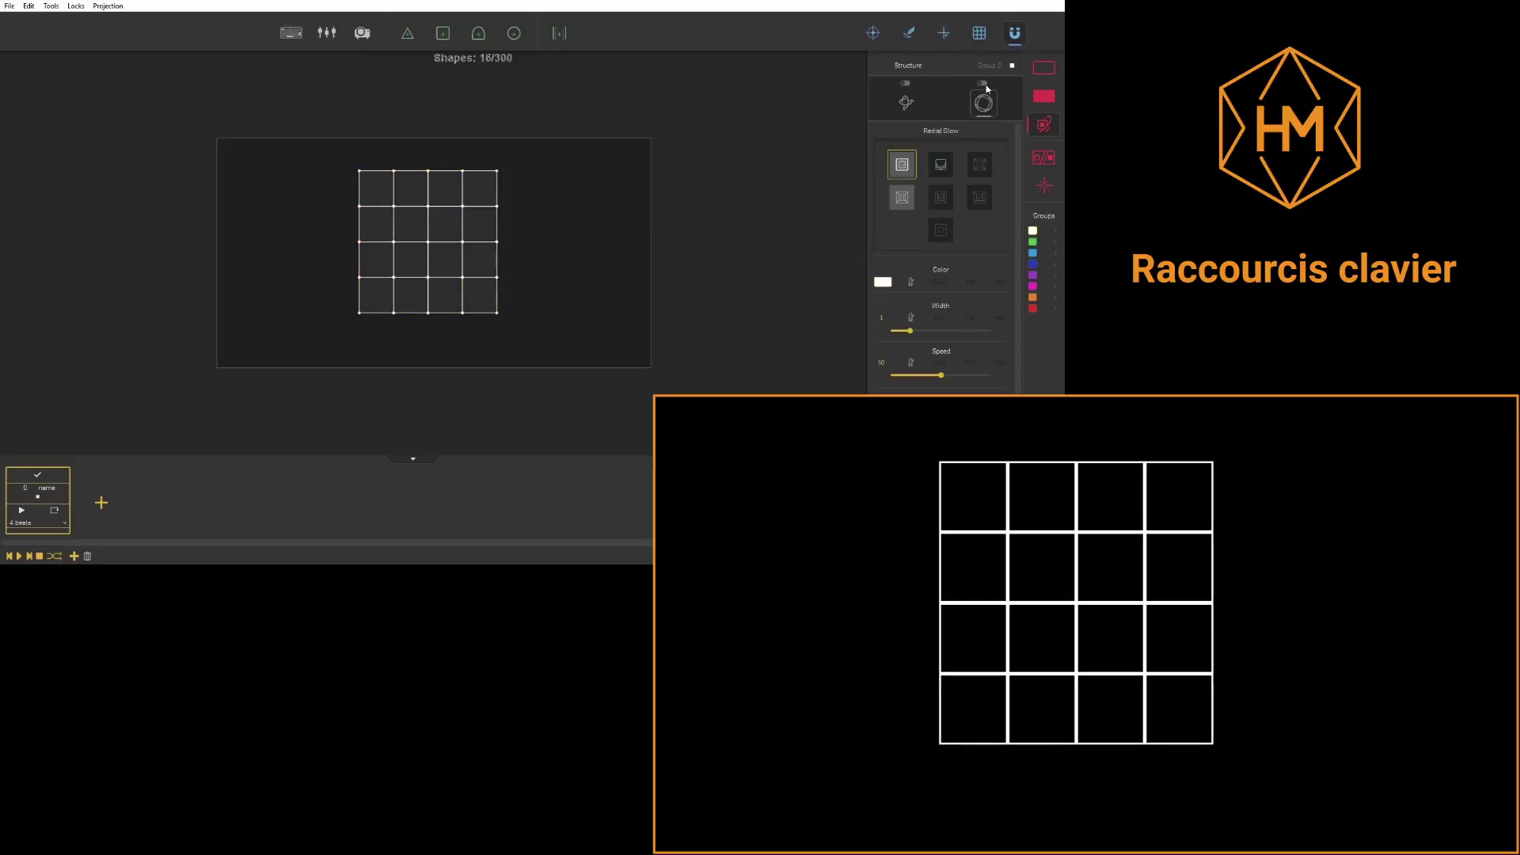
click(986, 89)
drag(295, 93, 568, 374)
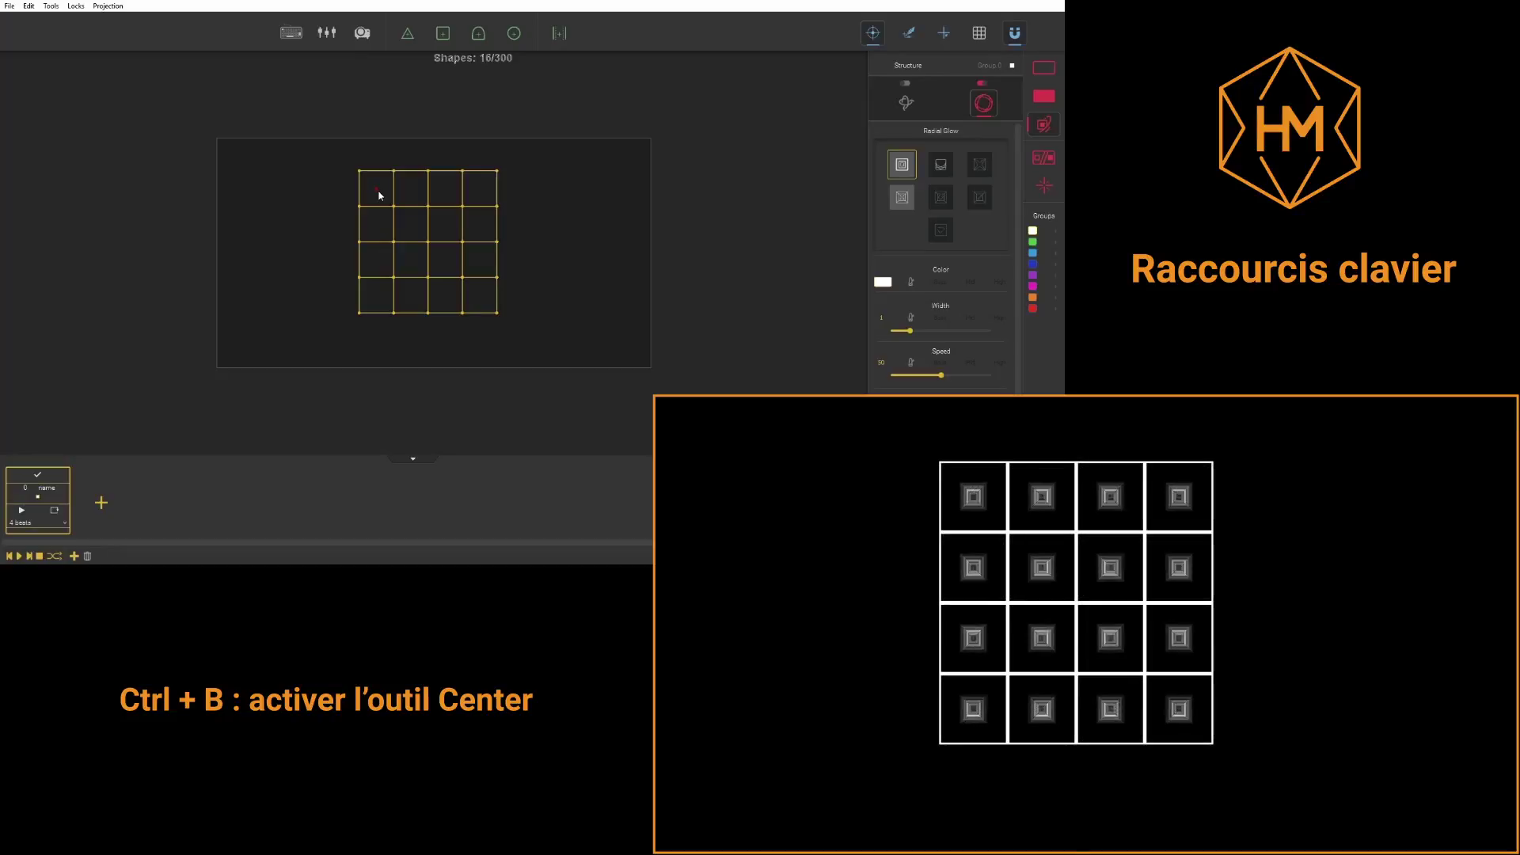
drag(487, 244, 521, 156)
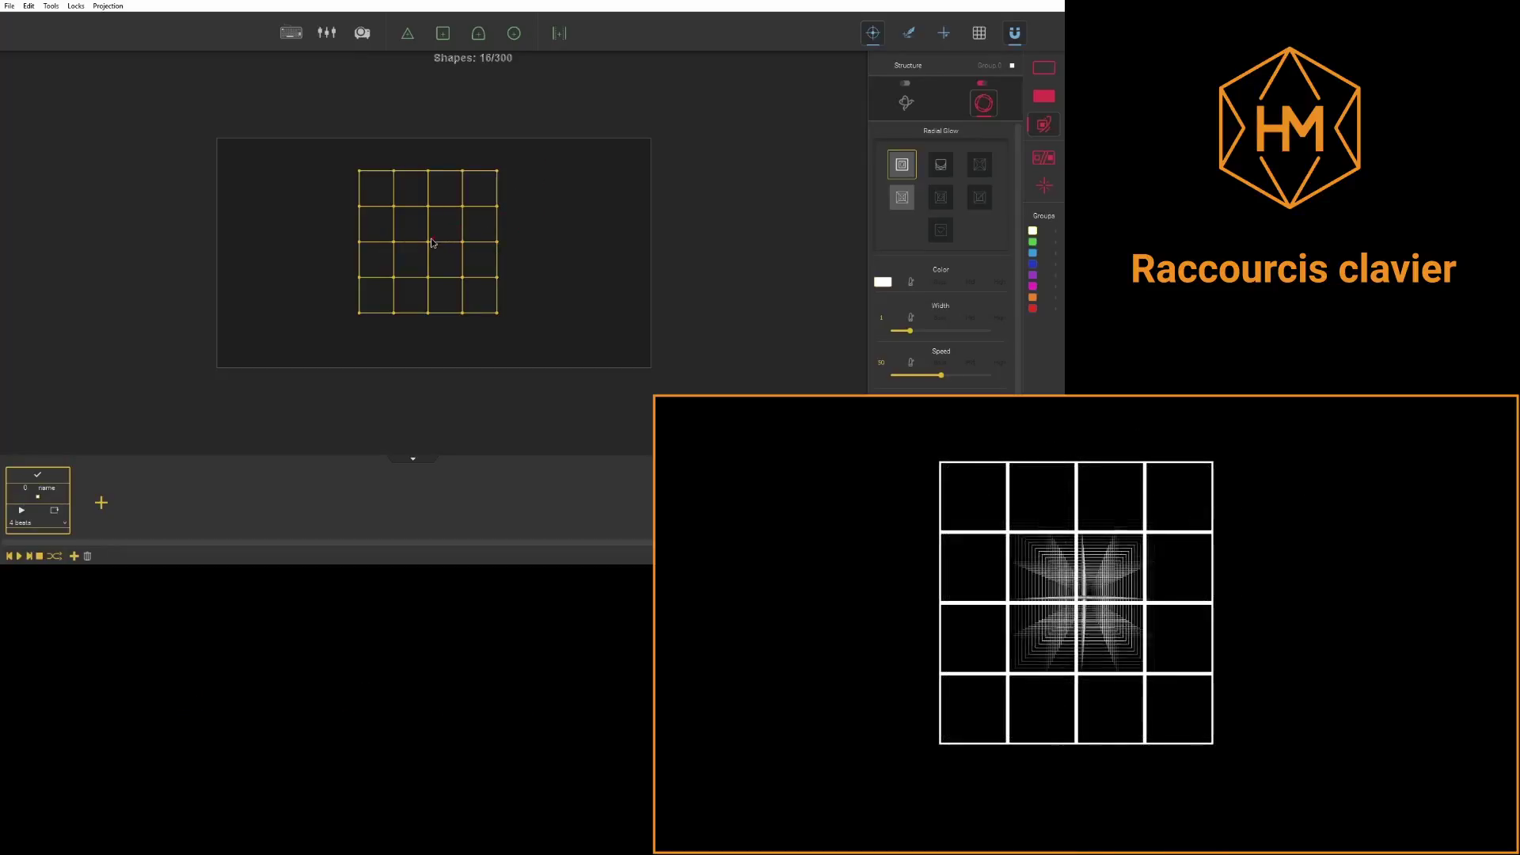
Select the whole grid of squares and scale it down slightly about its centre.
drag(278, 121, 525, 369)
drag(476, 312, 453, 293)
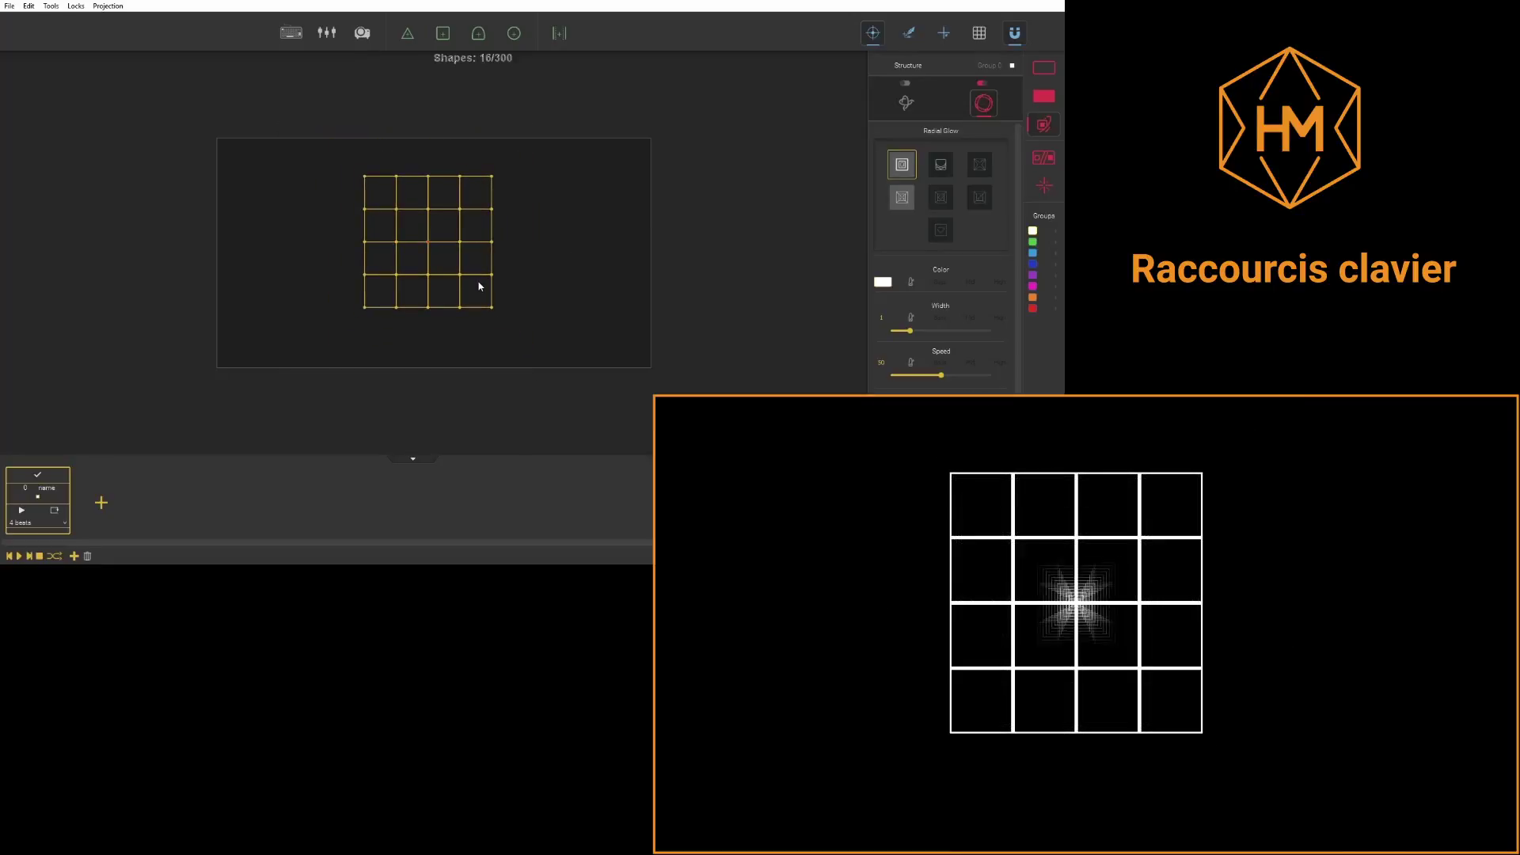
Draw a five-point polygon to the right of the grid with the Draw tool, and delete that polygon.
key(ctrl+f)
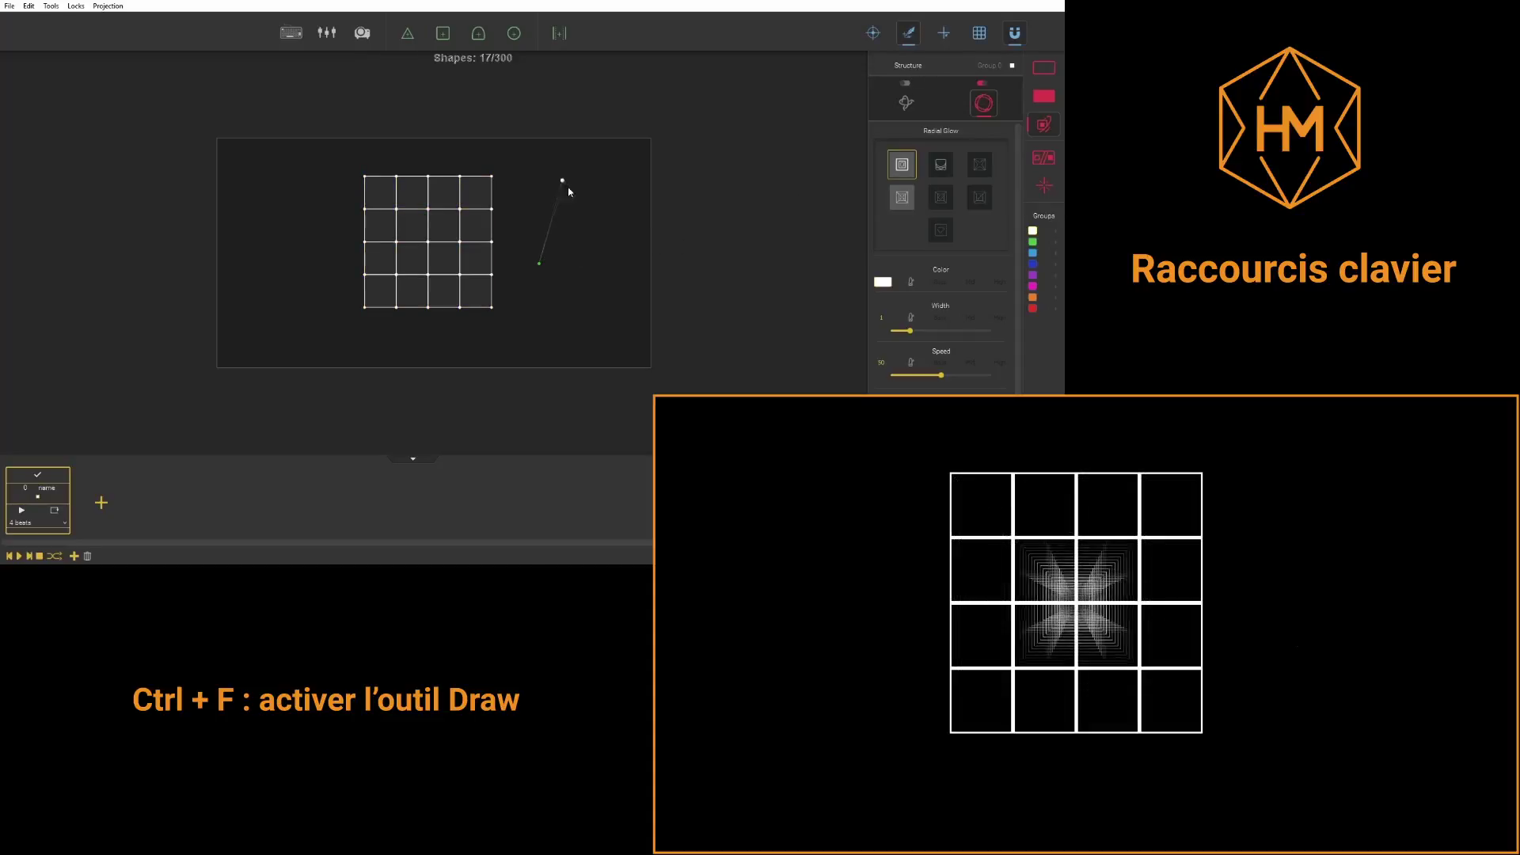
click(612, 224)
click(625, 306)
click(547, 334)
key(ctrl+f)
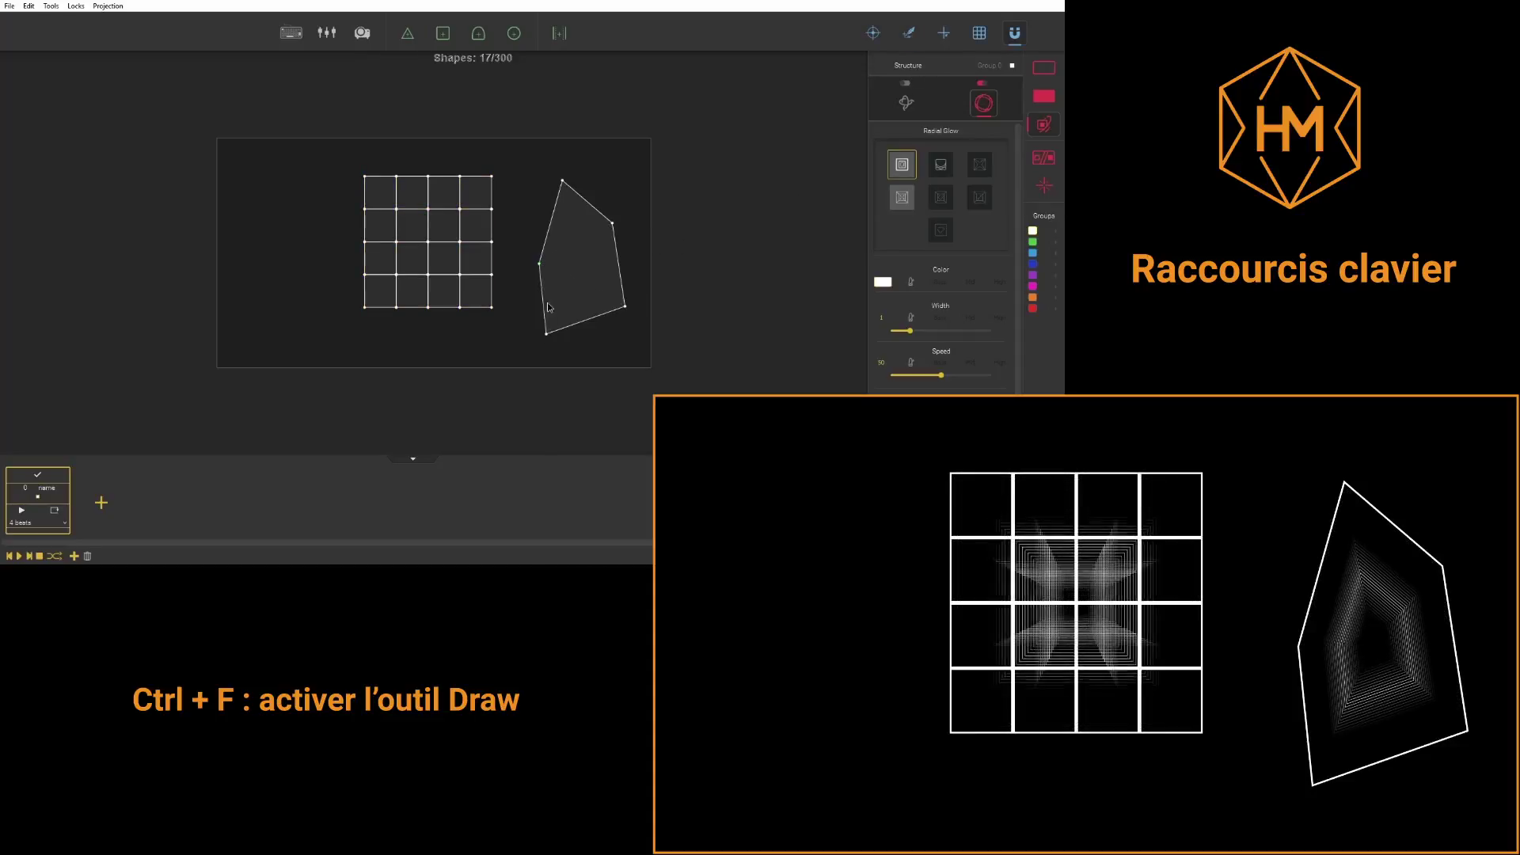
click(590, 277)
key(Delete)
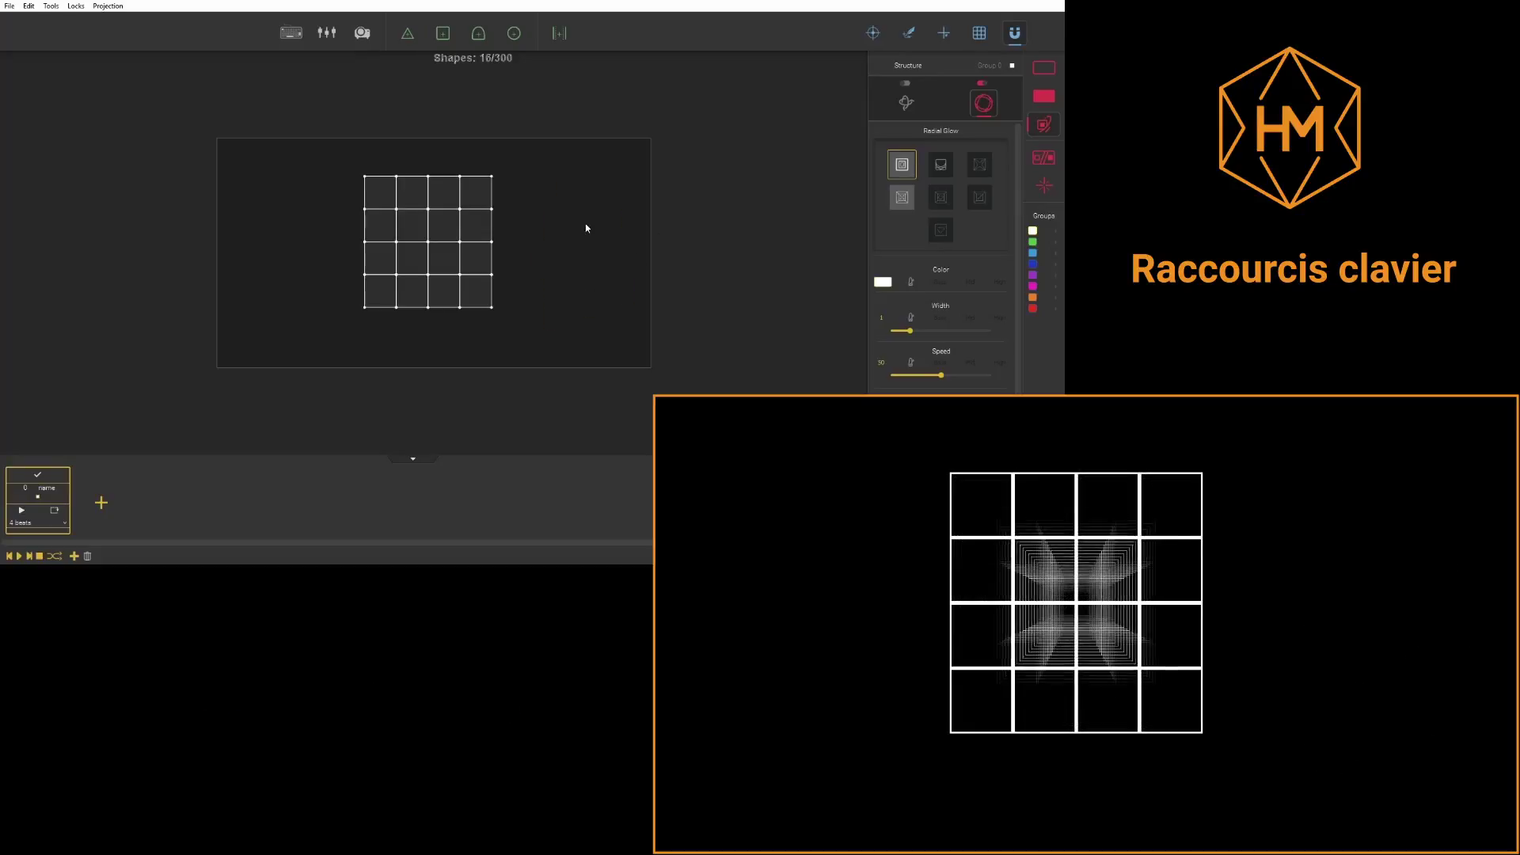
Frame the squares with the Grid tool, pull the frame's two left corners inward to apply a perspective warp, and undo the warp.
key(ctrl+g)
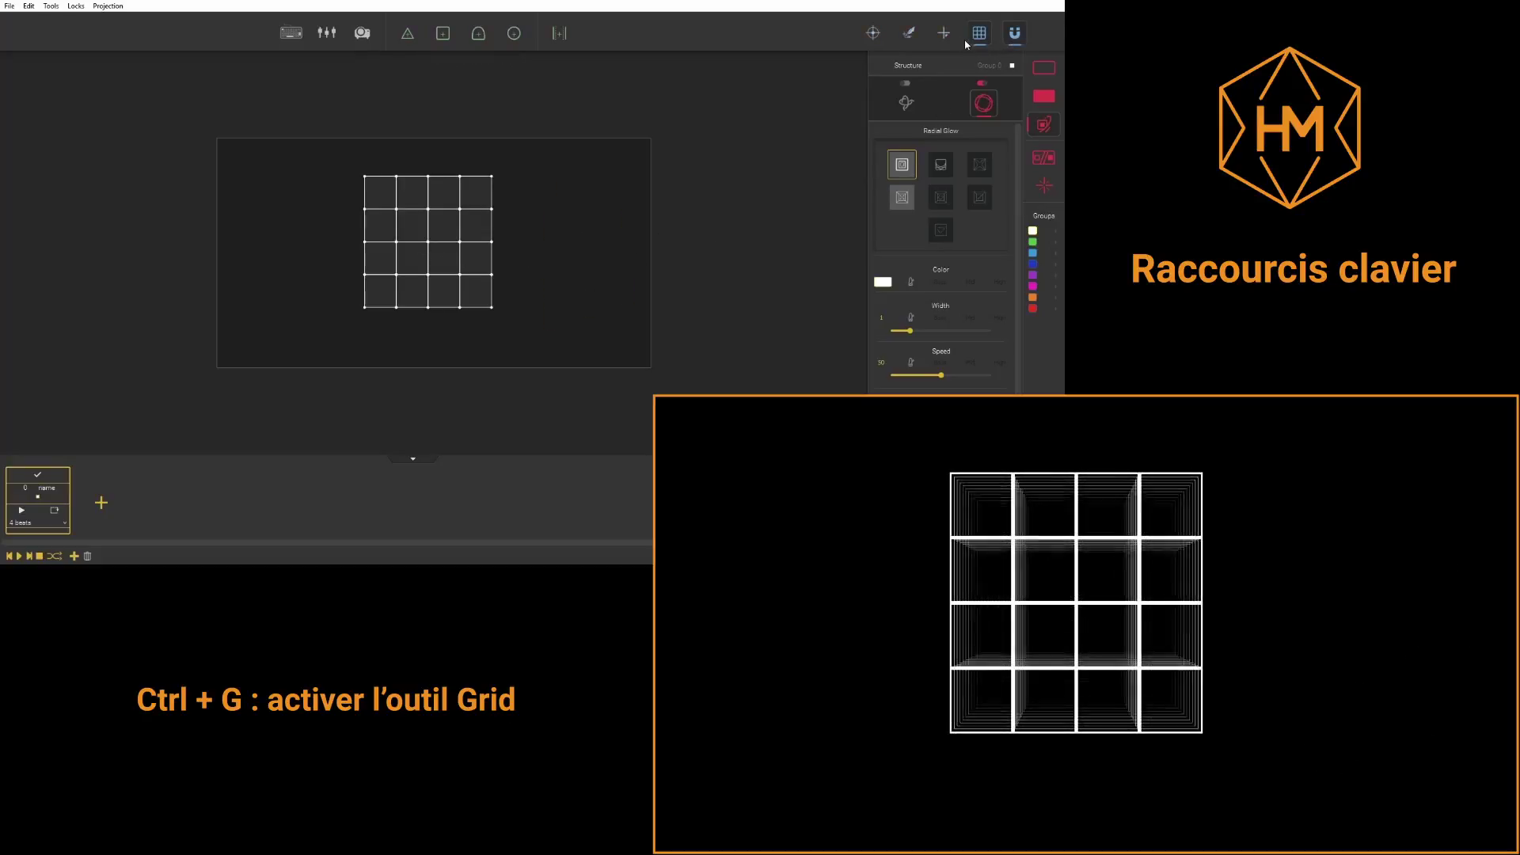
drag(333, 156, 543, 337)
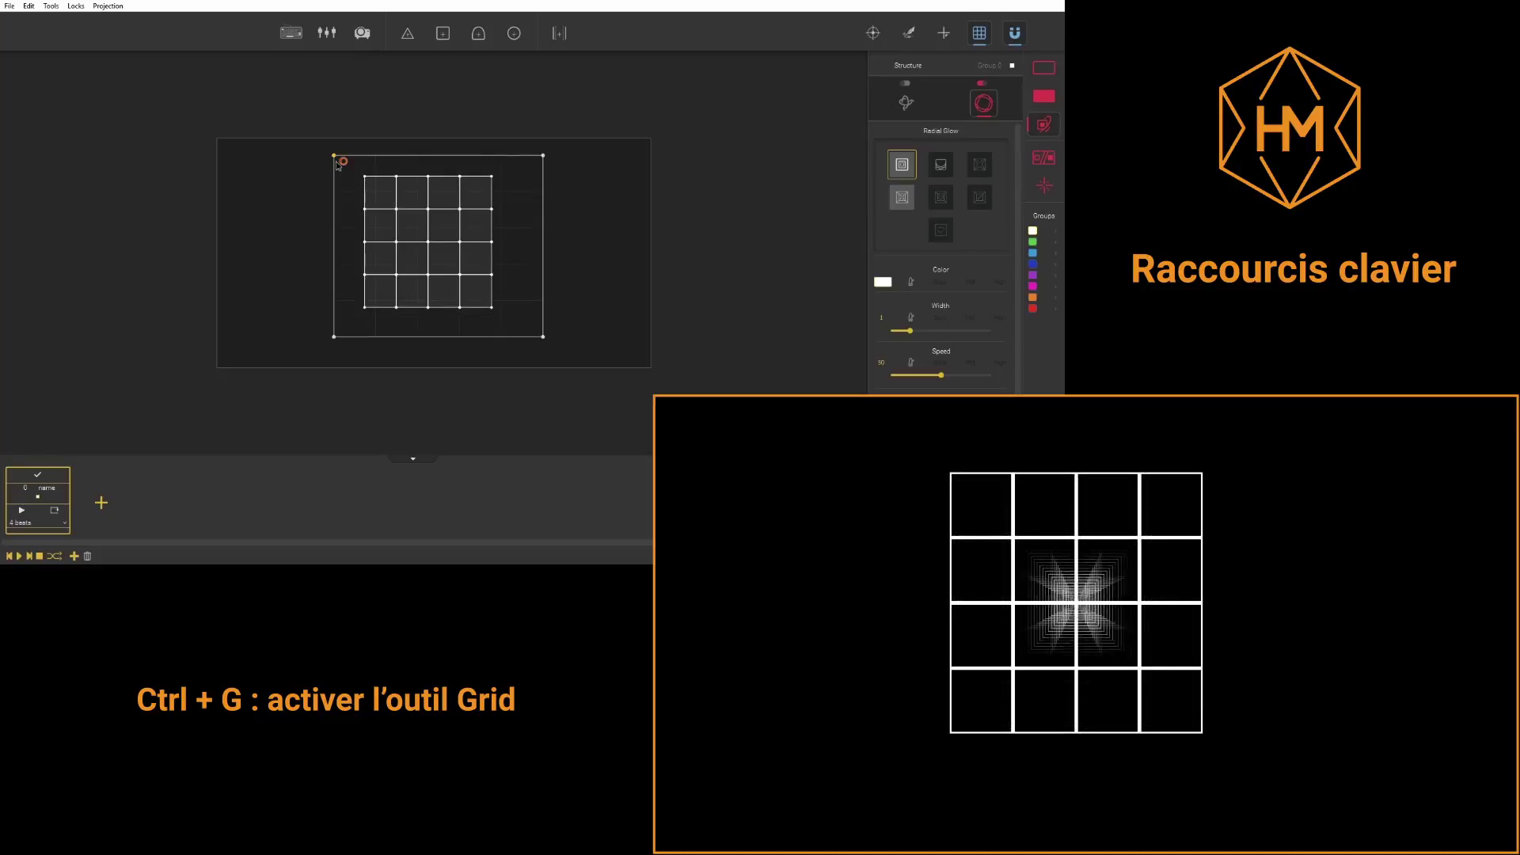
drag(337, 164, 369, 193)
drag(337, 346, 369, 305)
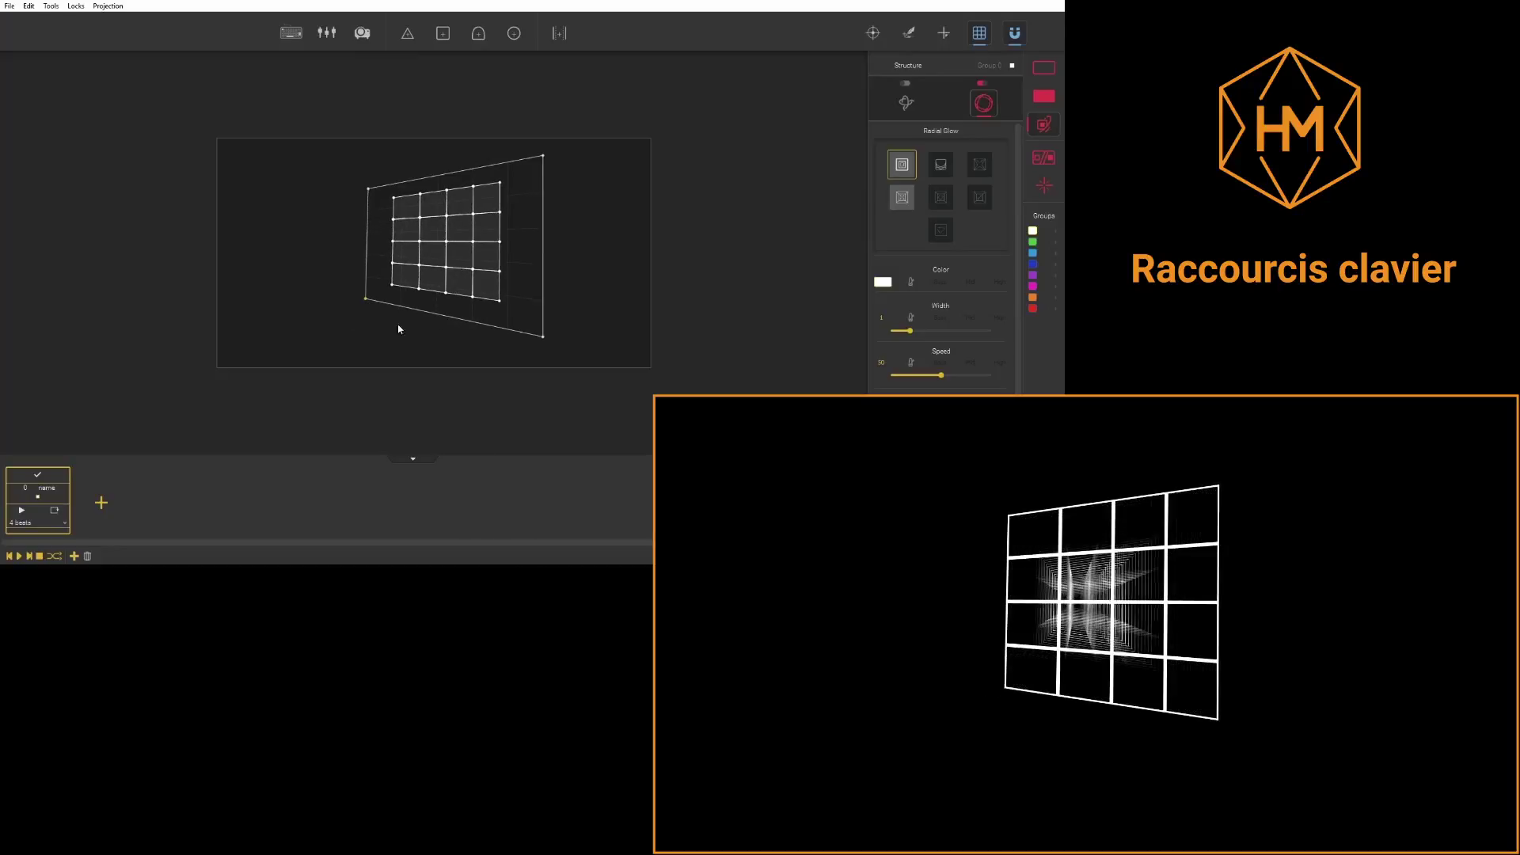
key(Return)
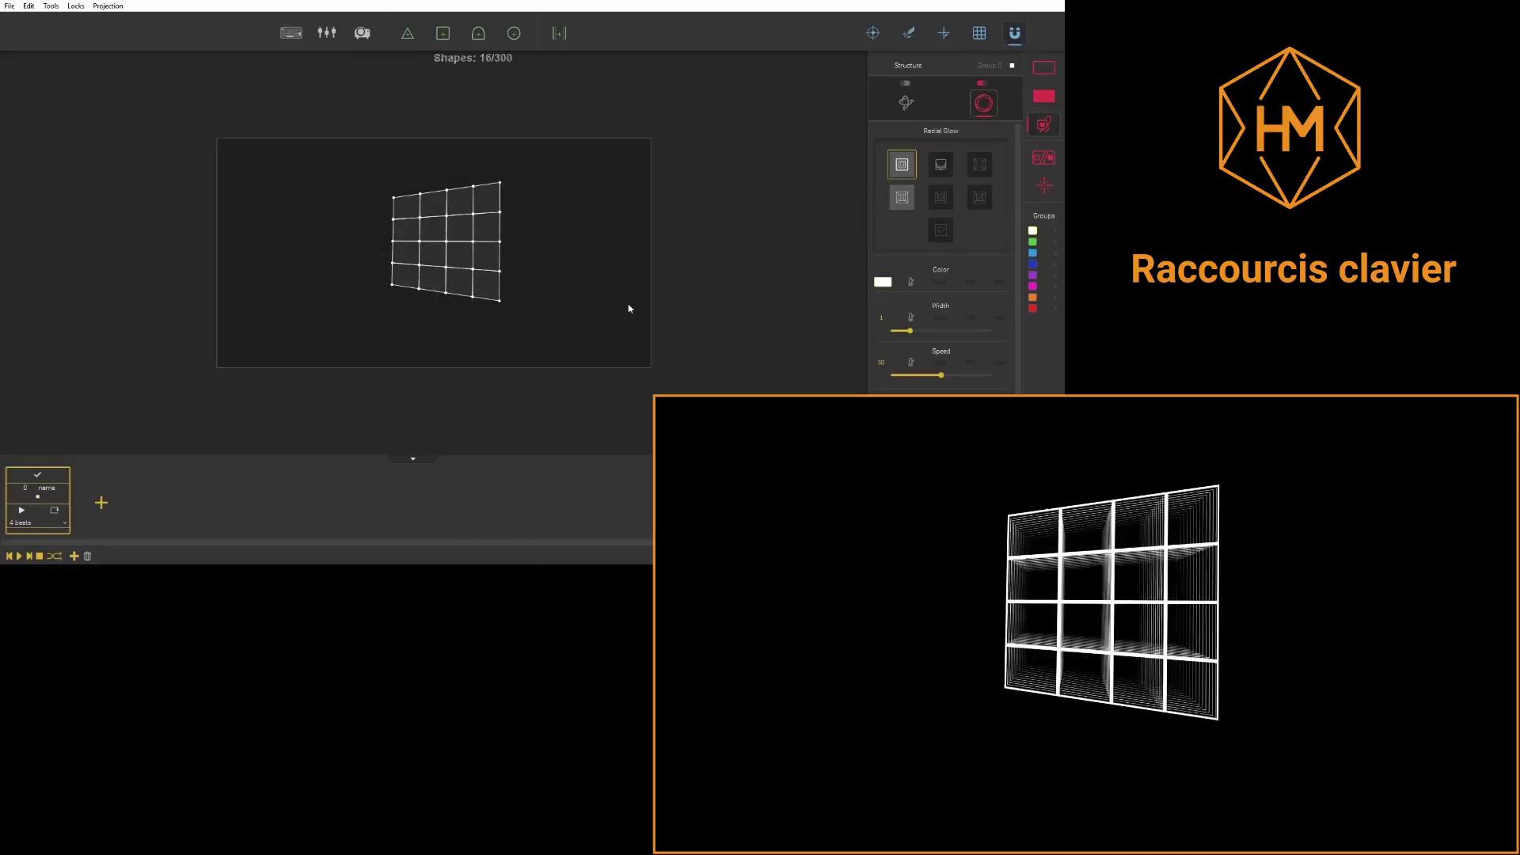
key(ctrl+z)
Select all the squares of the grid and scale them together down to less than half their size.
drag(313, 151, 547, 362)
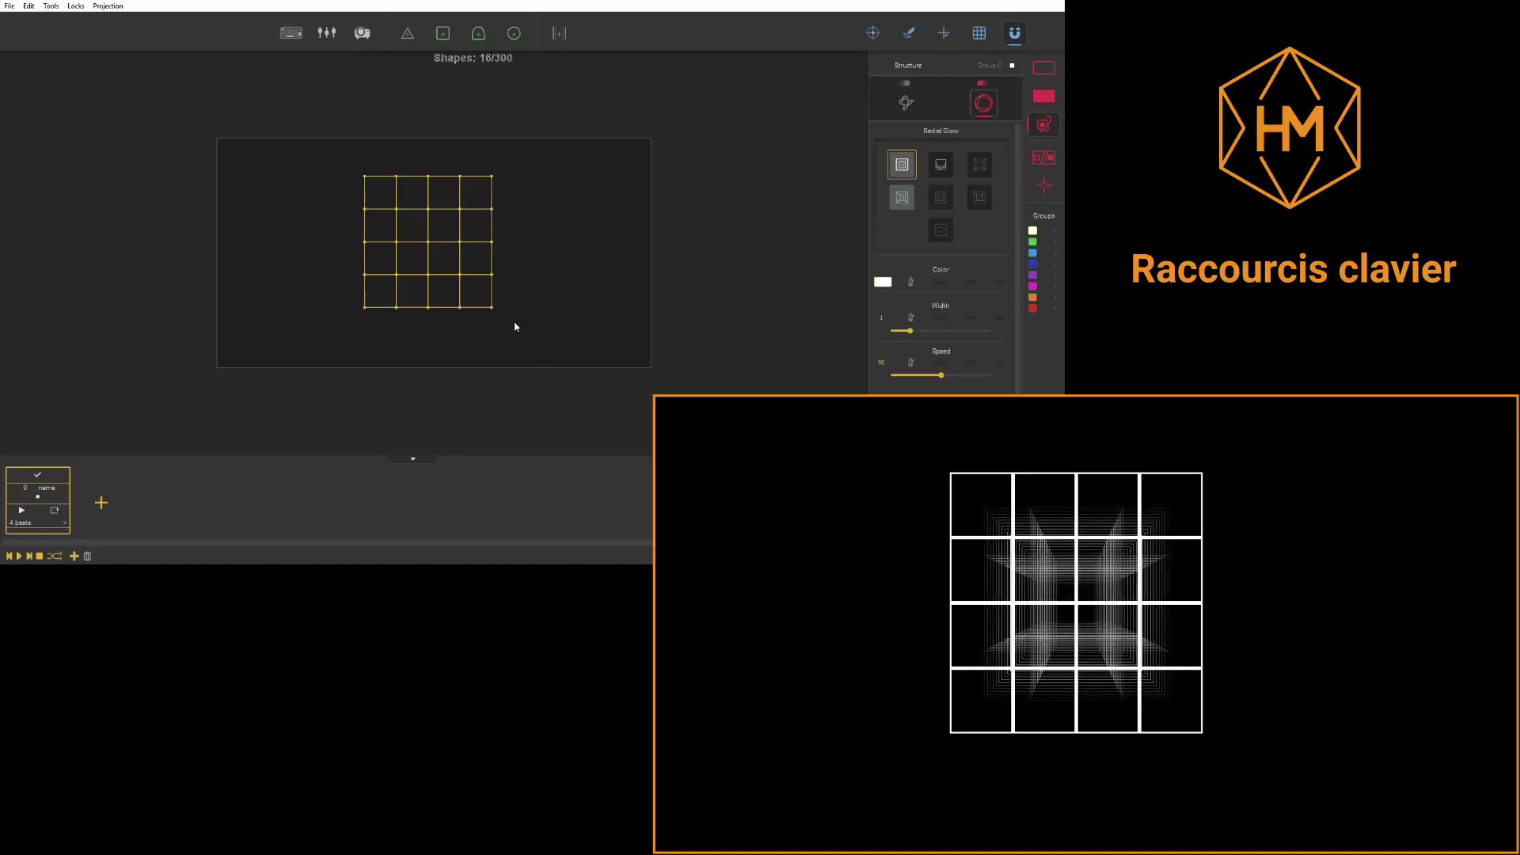
scroll(471, 287, up, 4)
scroll(469, 287, down, 2)
scroll(470, 290, down, 5)
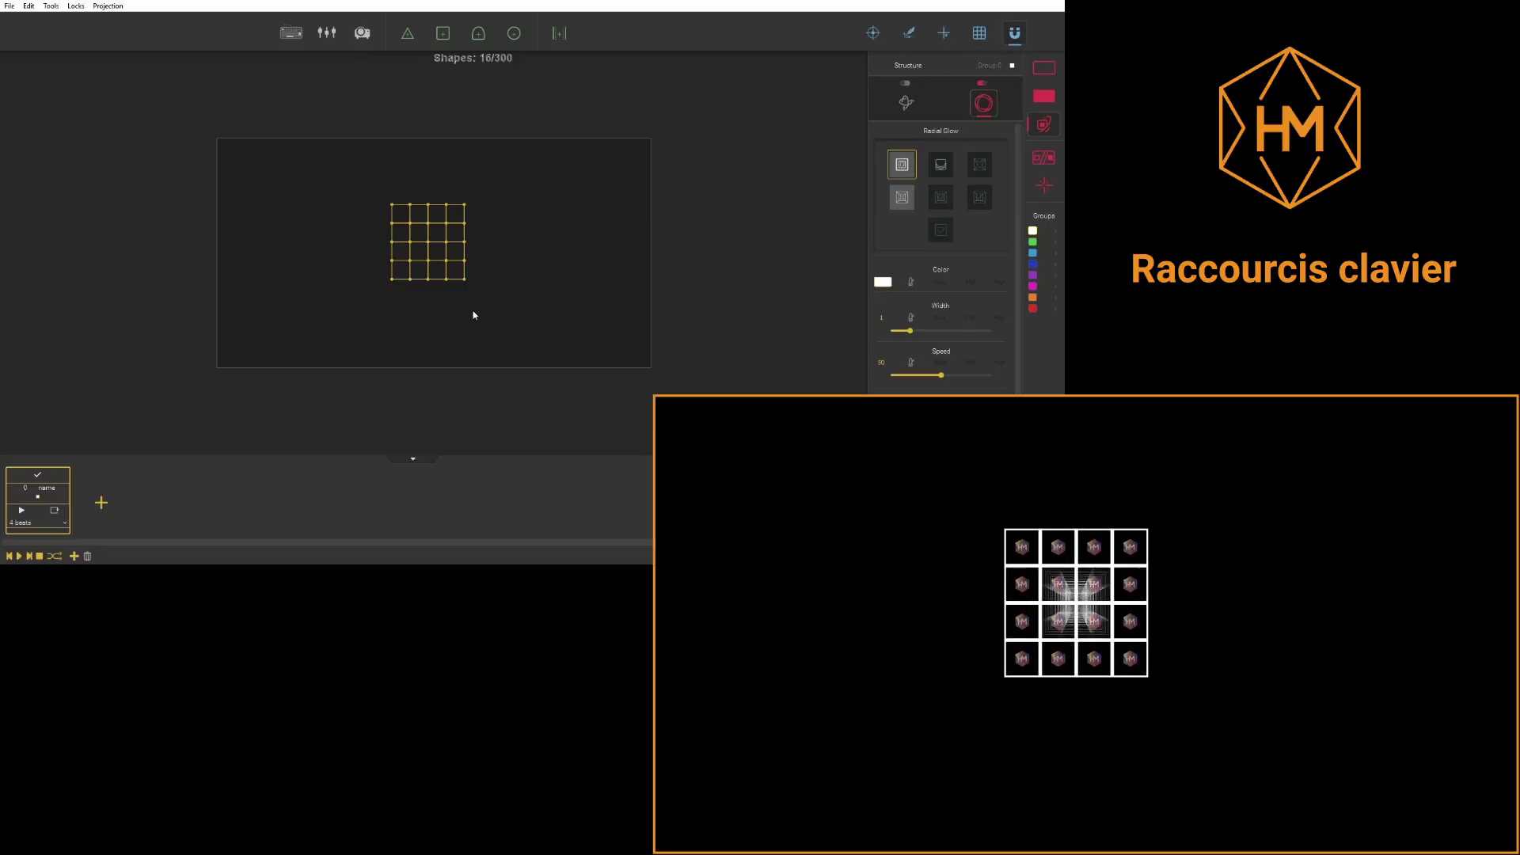
scroll(453, 281, down, 3)
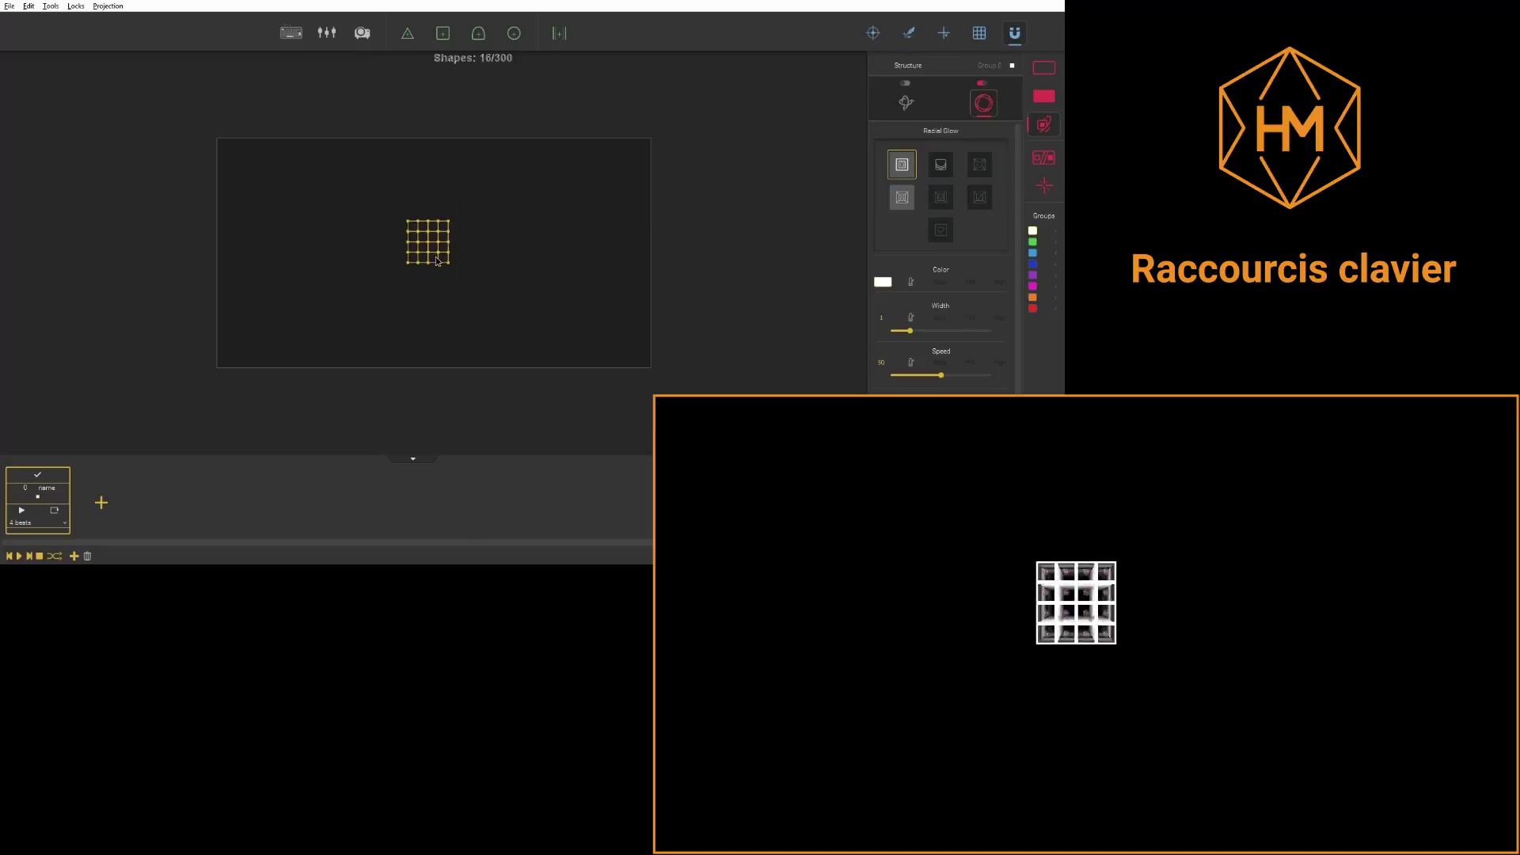
scroll(435, 257, down, 1)
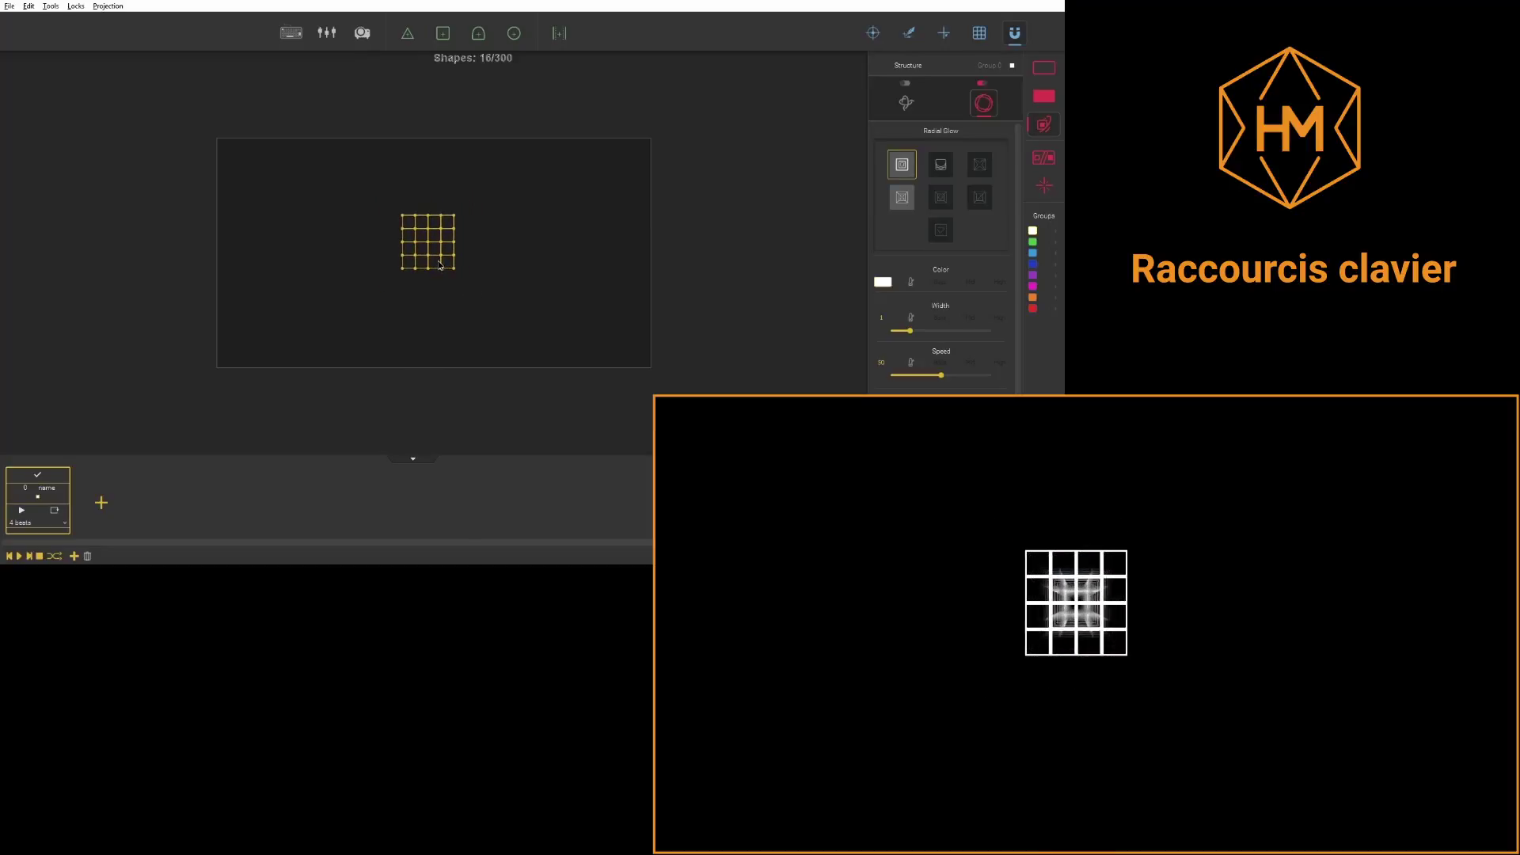
Create mirrored copies of the selected grid to its right, left, bottom and top, forming a cross.
key(ctrl+shift+Right)
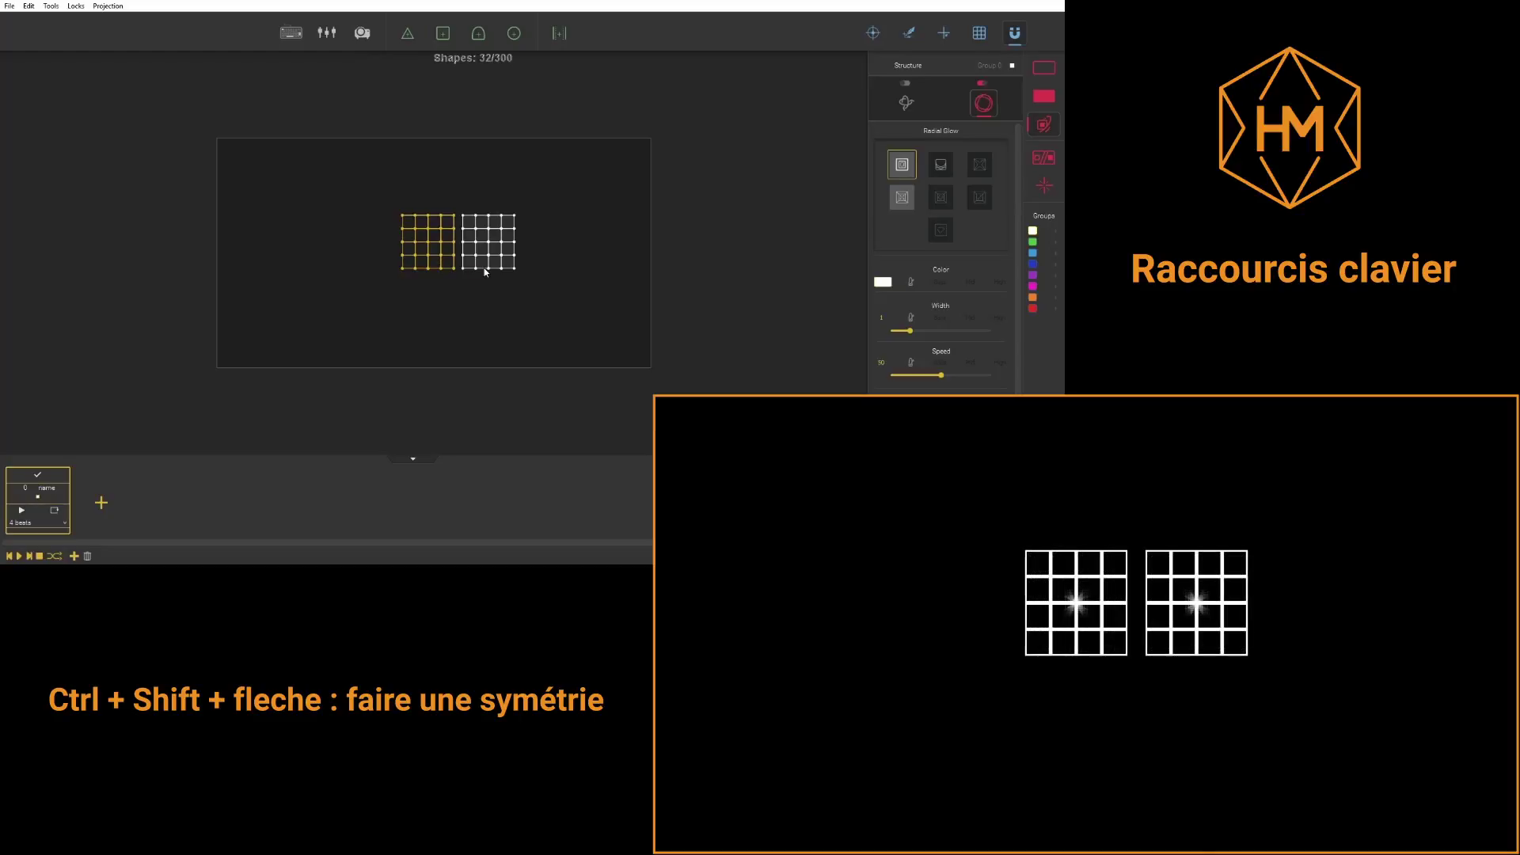
key(ctrl+shift+Left)
key(ctrl+shift+Down)
key(ctrl+shift+Up)
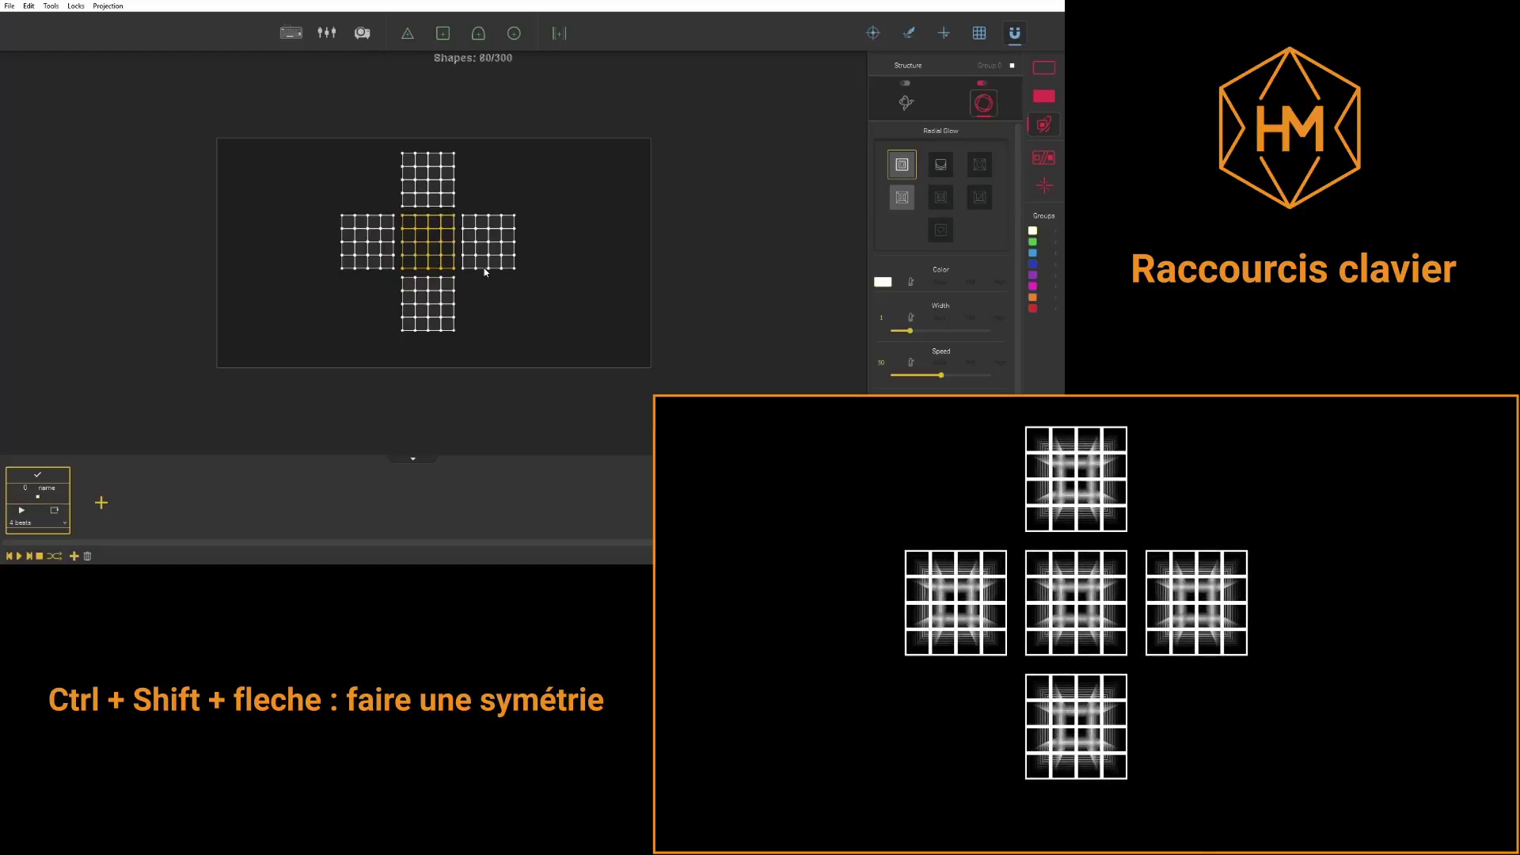
click(511, 213)
Select all five grids and rotate them a few degrees clockwise with the rotation command.
drag(261, 121, 572, 358)
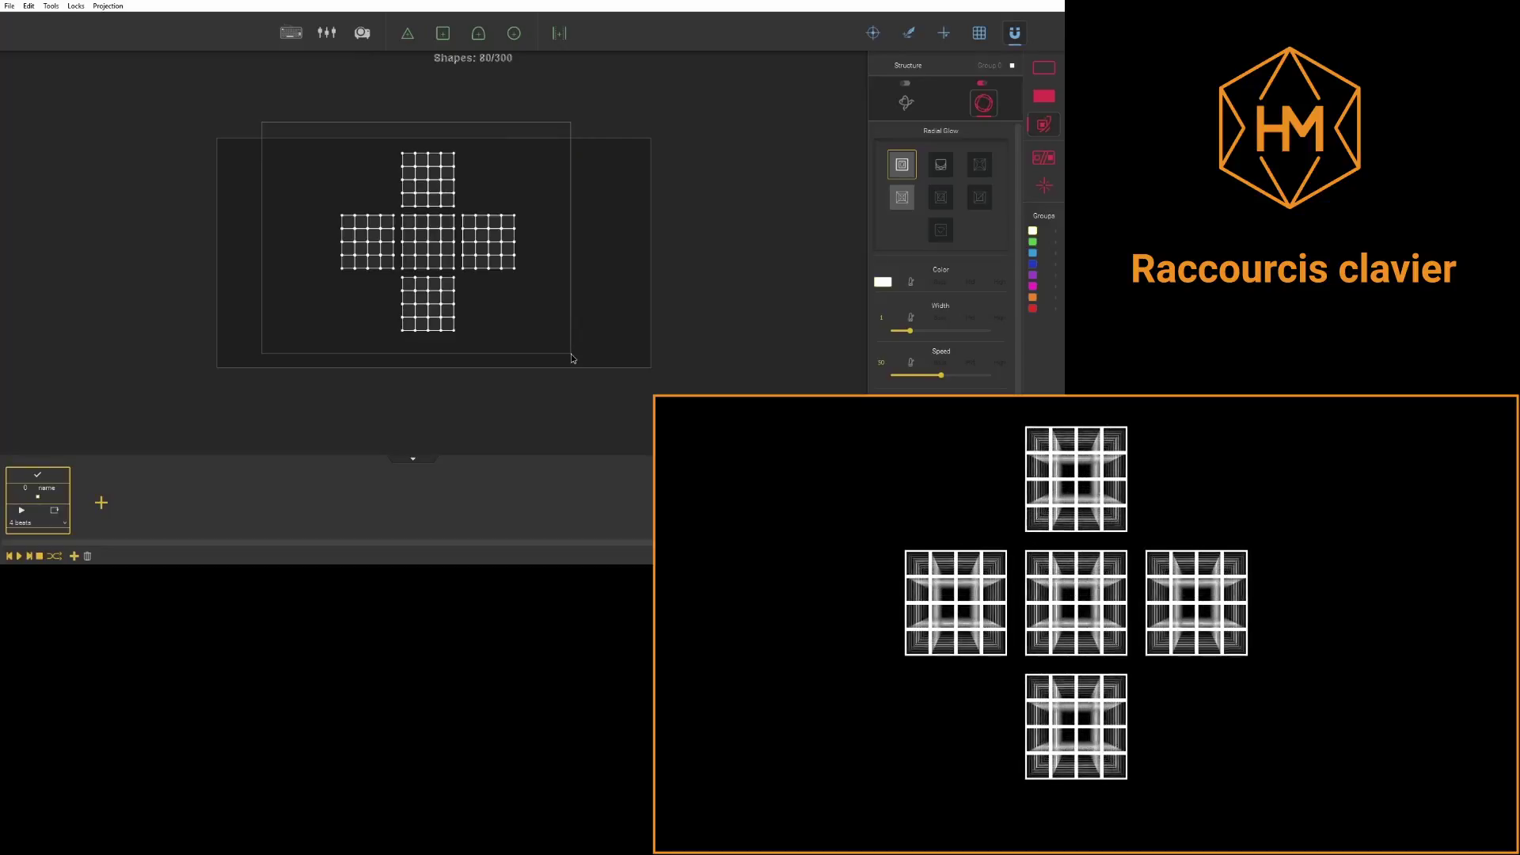
drag(572, 358, 573, 358)
key(ctrl+r)
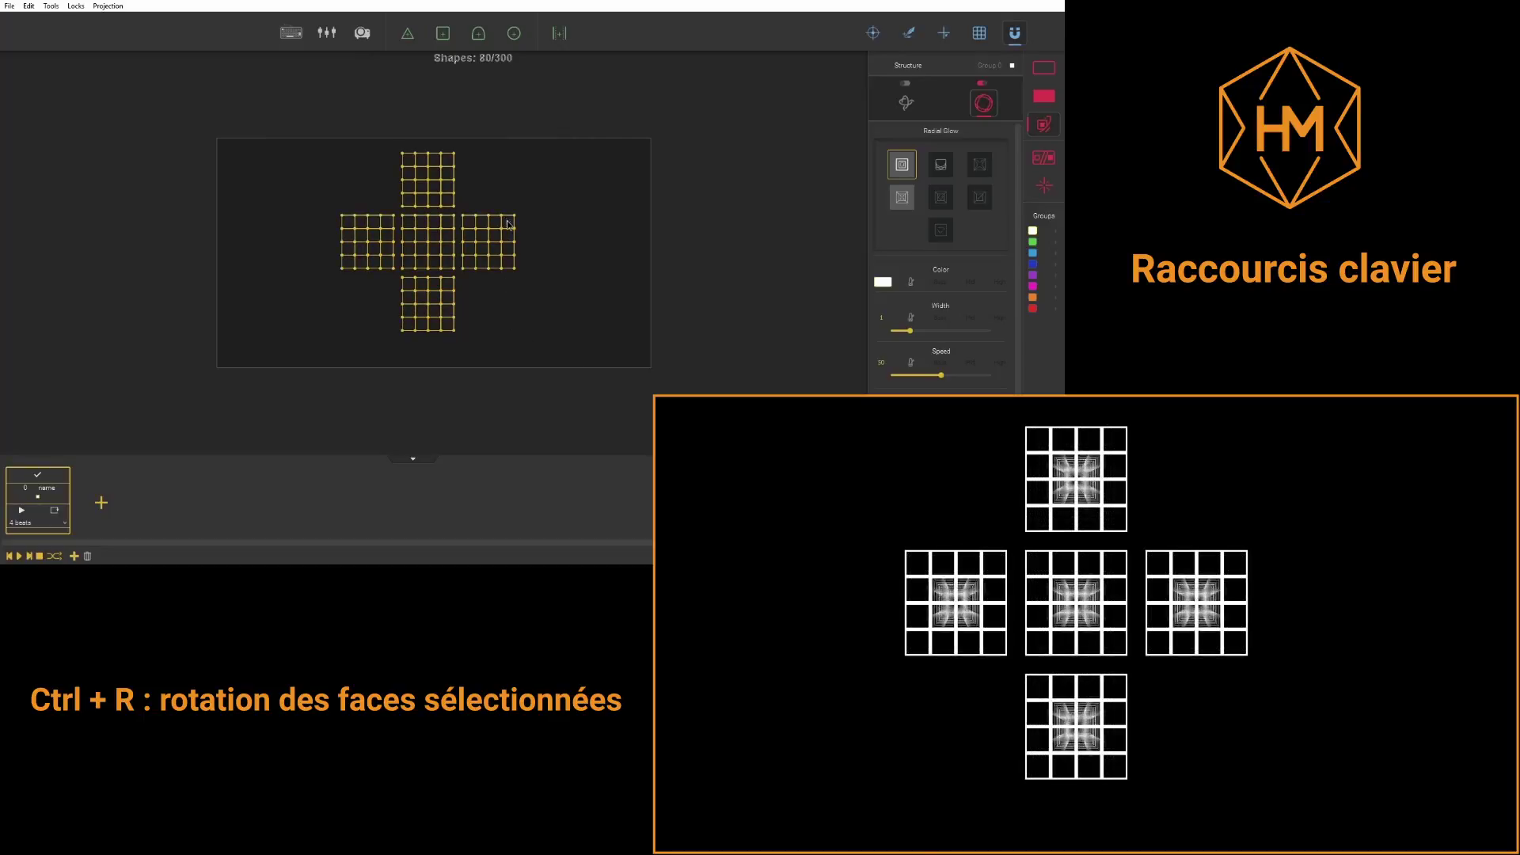
drag(508, 222, 500, 369)
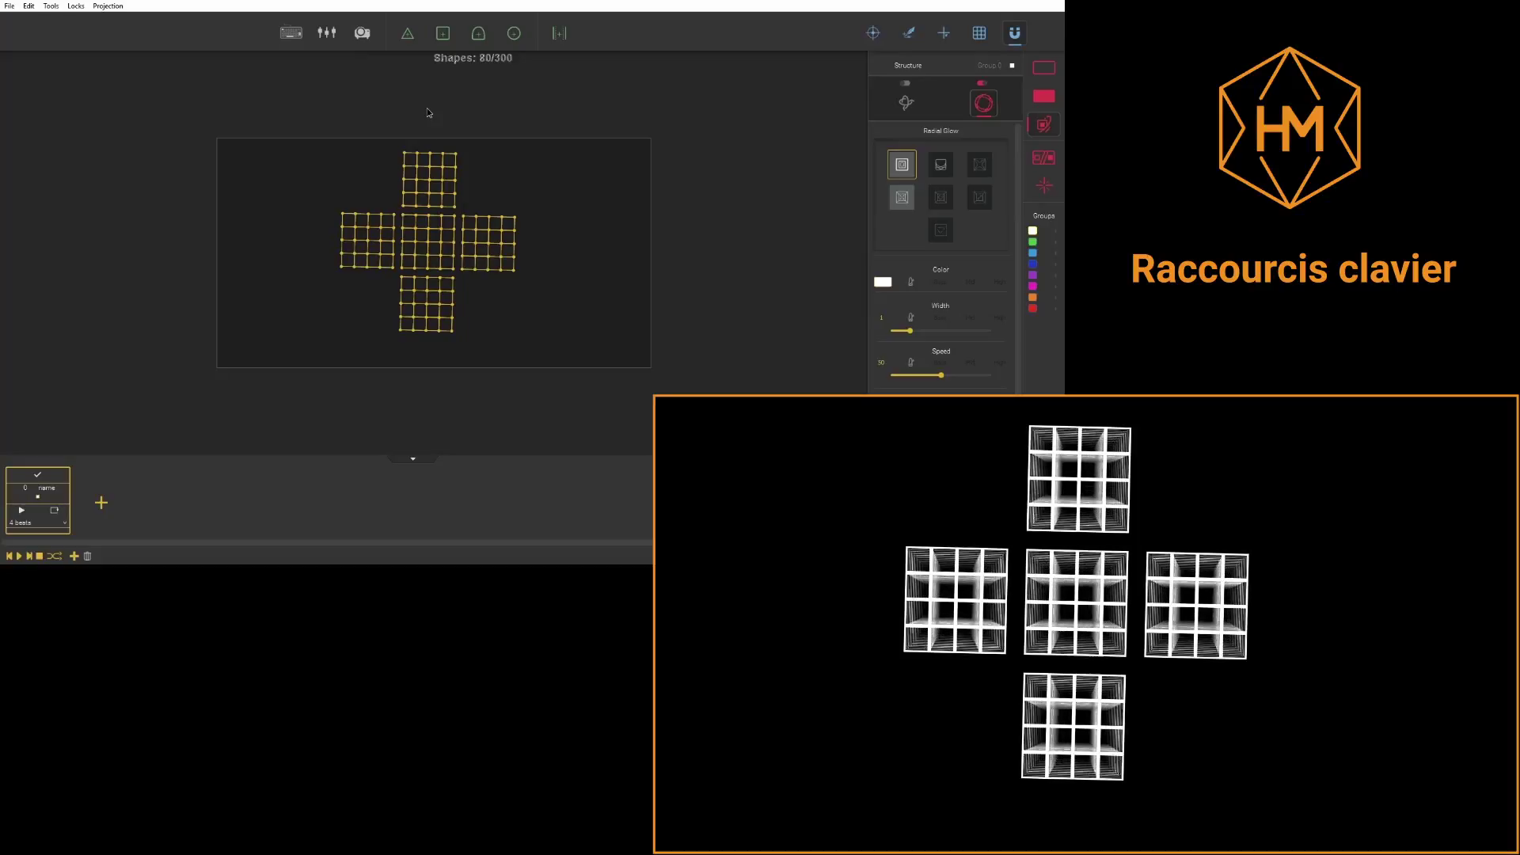
click(574, 240)
Delete all the grids and place five separate squares in a horizontal row across the canvas.
drag(228, 123, 614, 371)
key(Delete)
drag(442, 33, 319, 244)
click(373, 245)
click(420, 245)
click(471, 245)
click(531, 245)
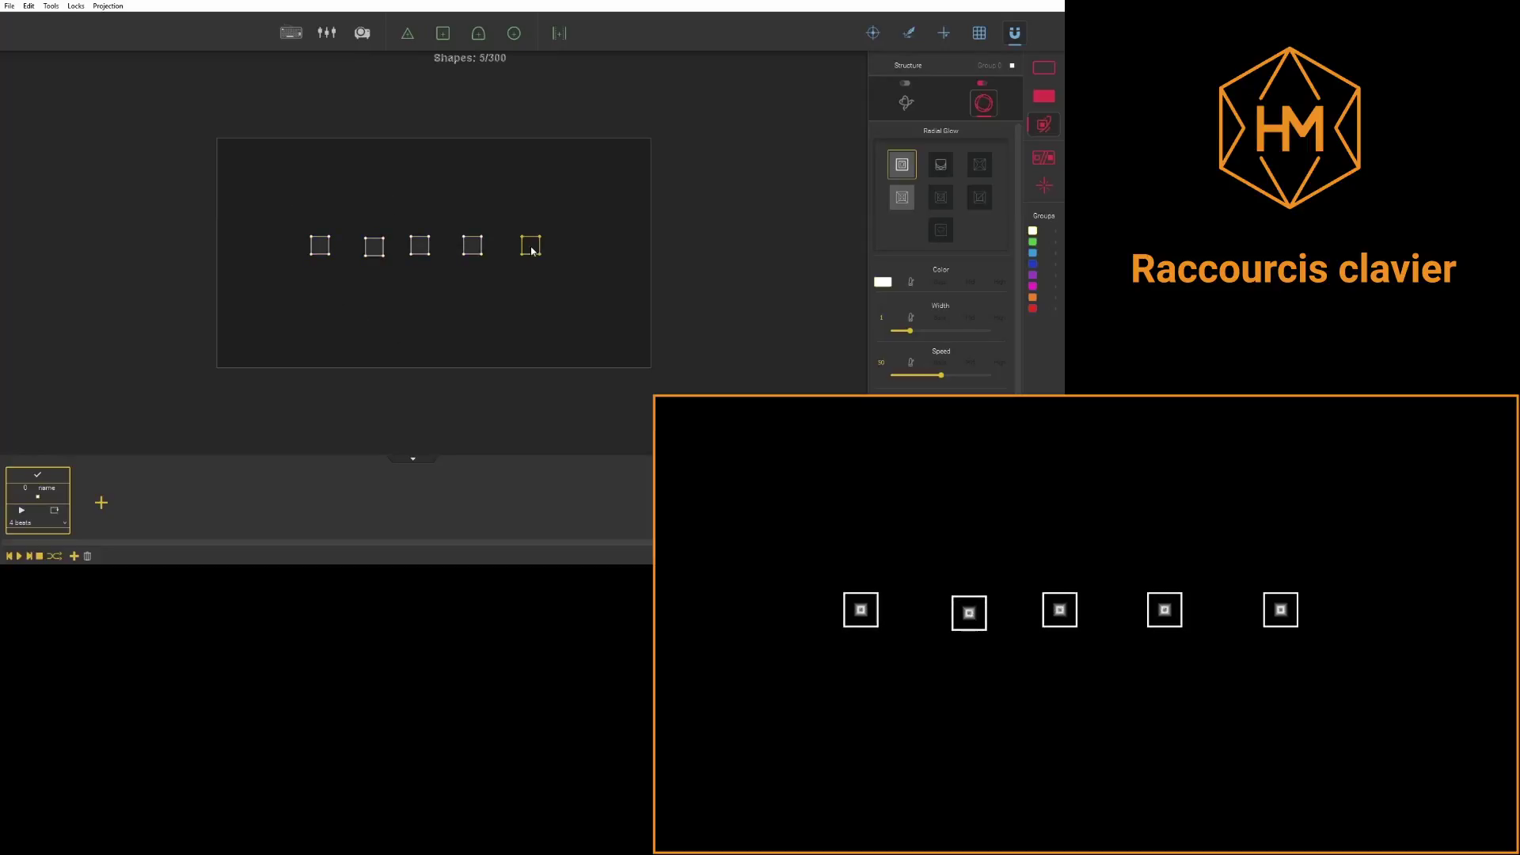
Add a second sequence with the Elastic Position effect enabled, and add a third sequence after it.
click(102, 503)
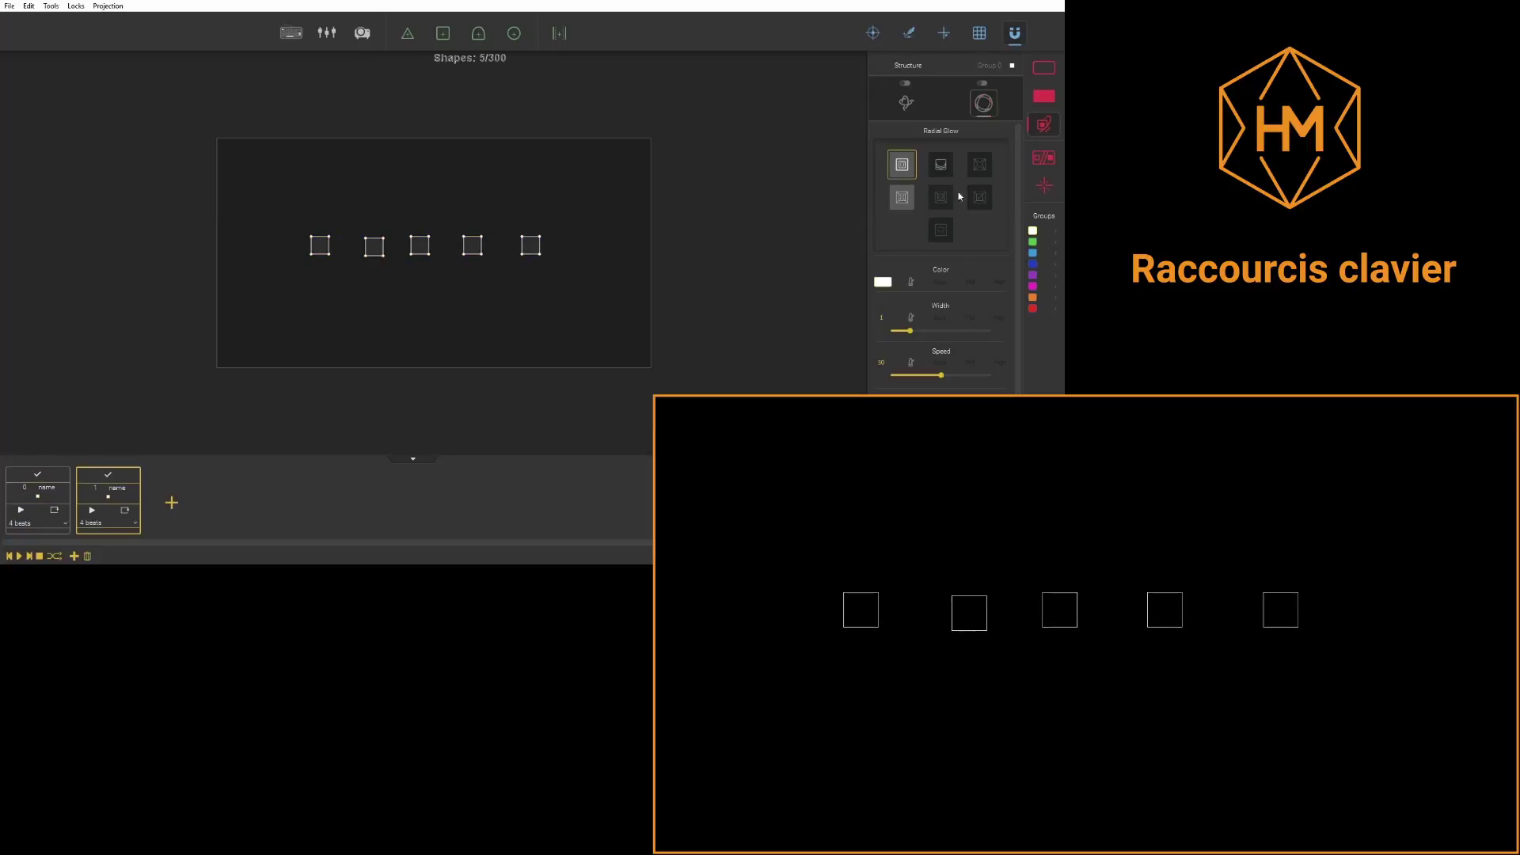
click(903, 199)
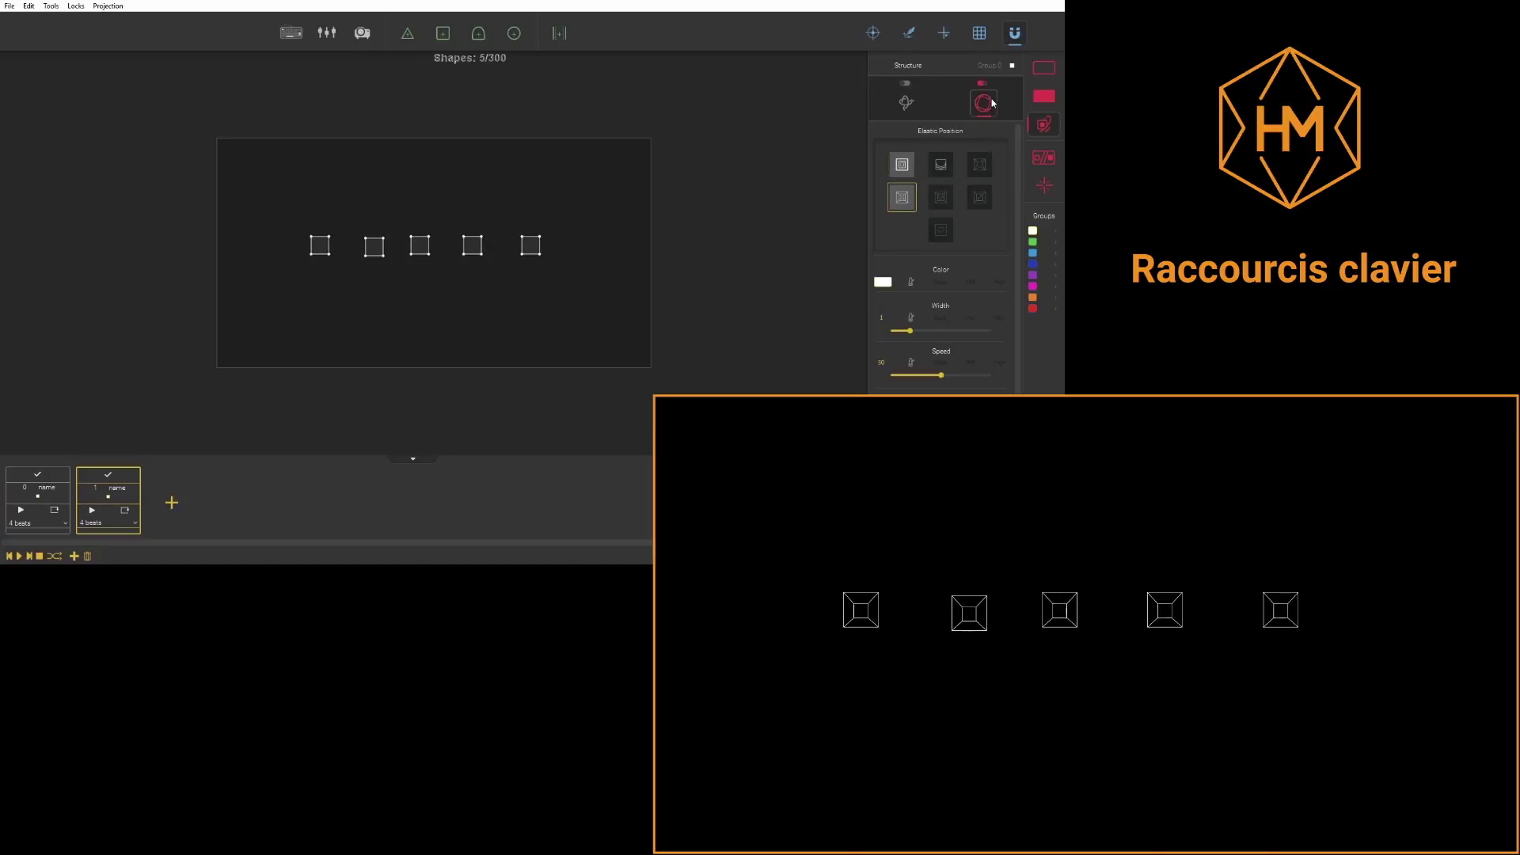
click(171, 503)
Step back through the sequences to sequence 0, and forward again to sequence 2.
key(ctrl+Tab)
key(ctrl+Tab)
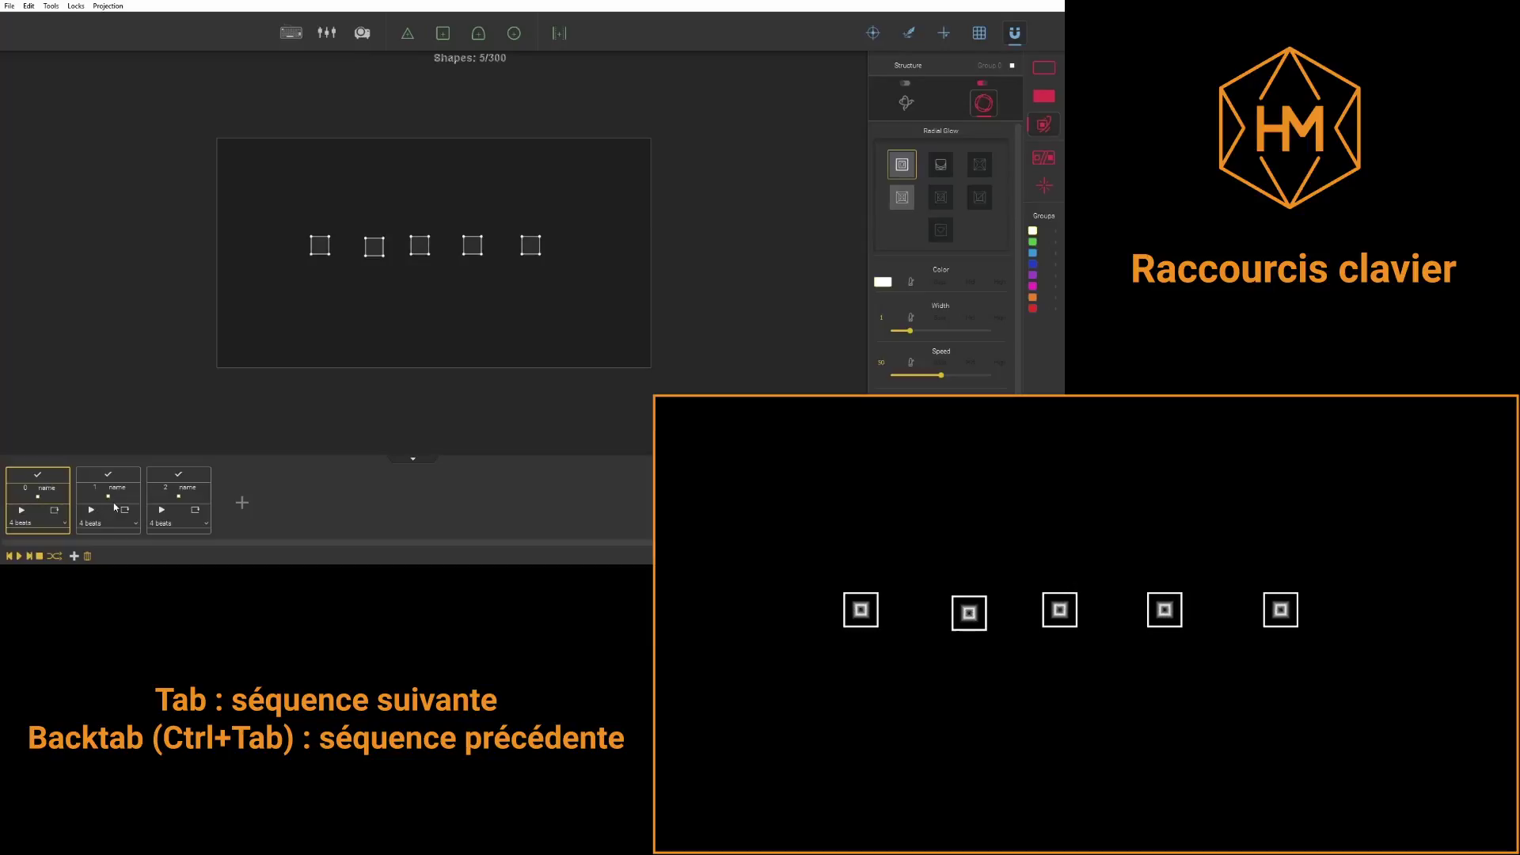
key(Tab)
key(Tab)
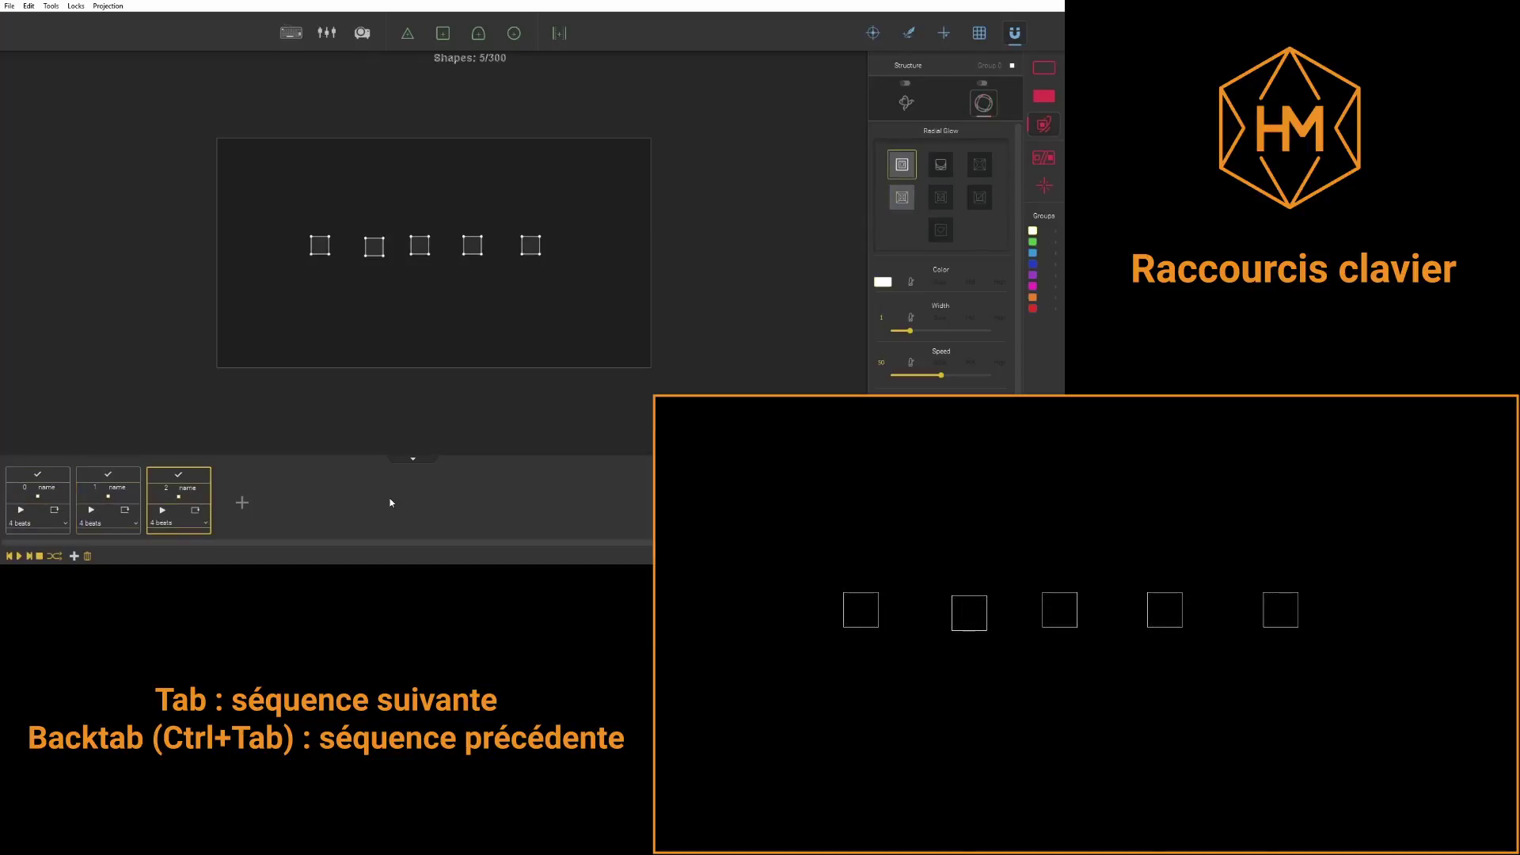
Go back to sequence 0 and extend the selection to include sequences 1 and 2.
key(ctrl+Tab)
key(ctrl+Tab)
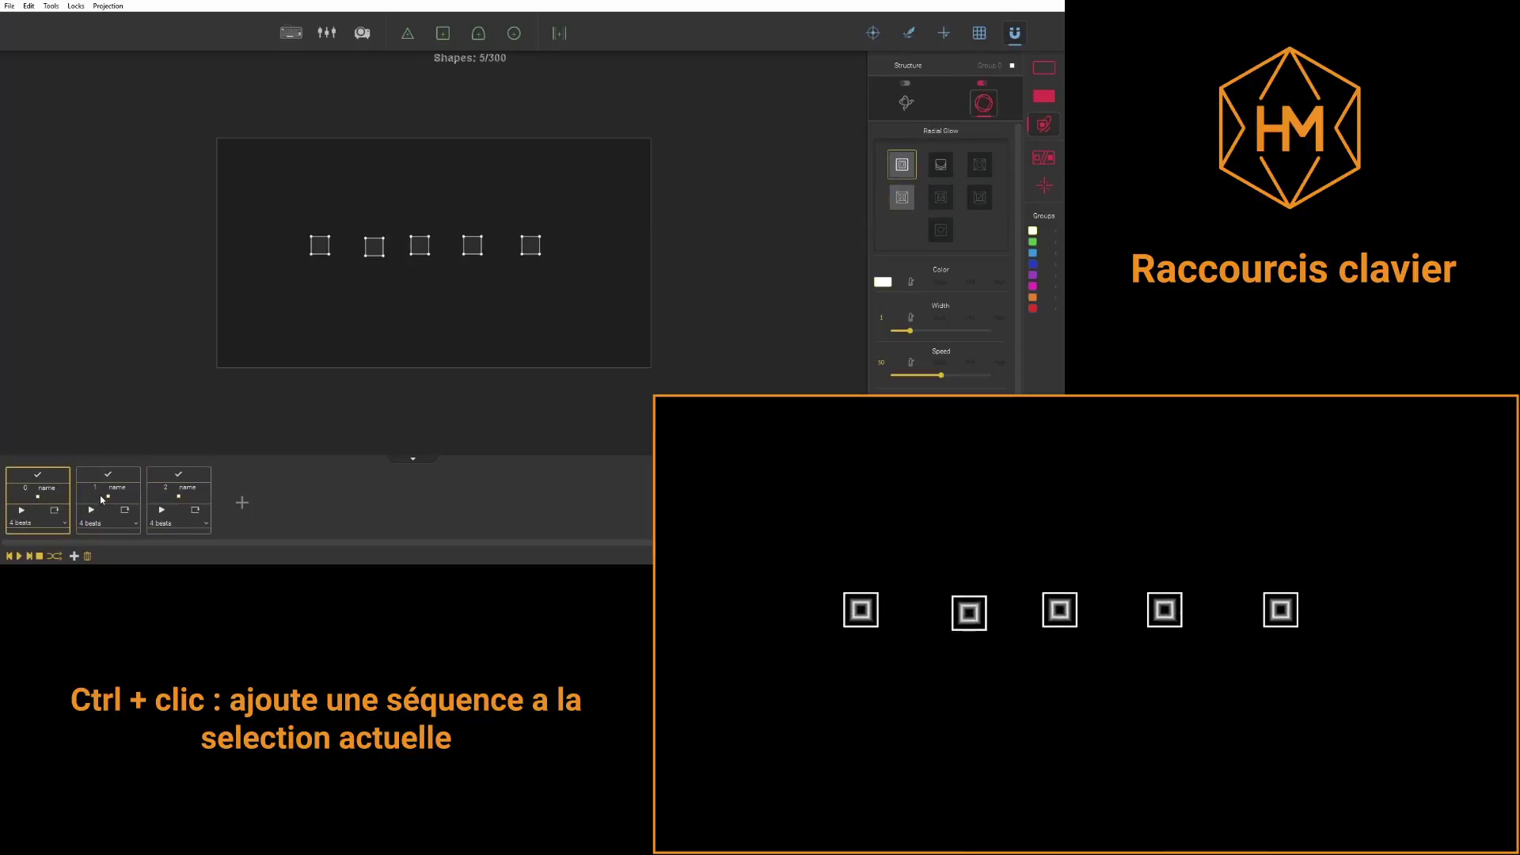
click(187, 494)
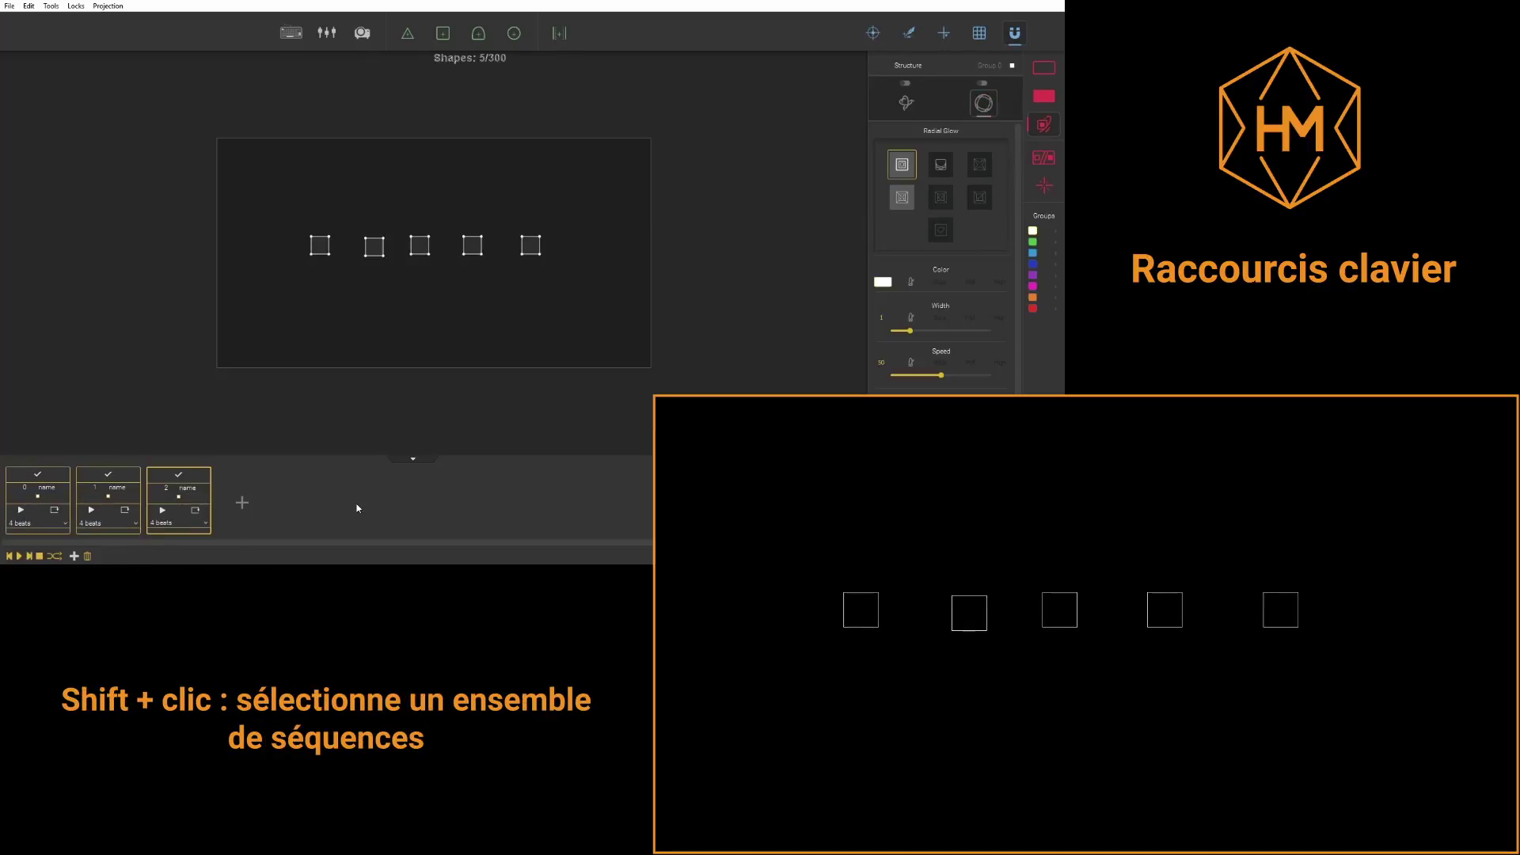
Reduce the selection to sequence 2 alone and step back through the sequences to sequence 0.
click(117, 501)
click(167, 494)
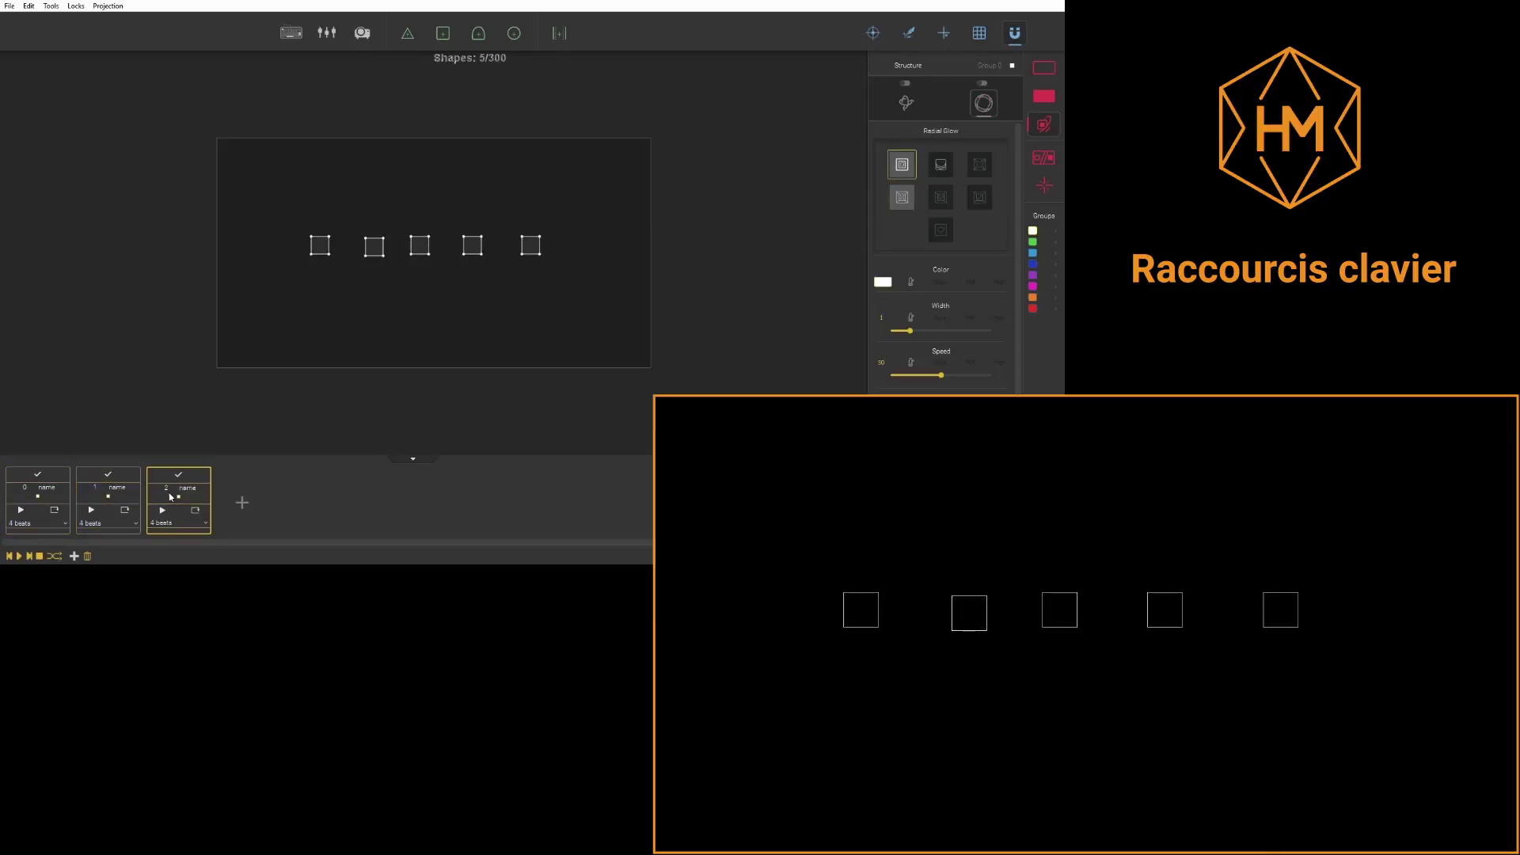
key(ctrl+Tab)
key(ctrl+Tab)
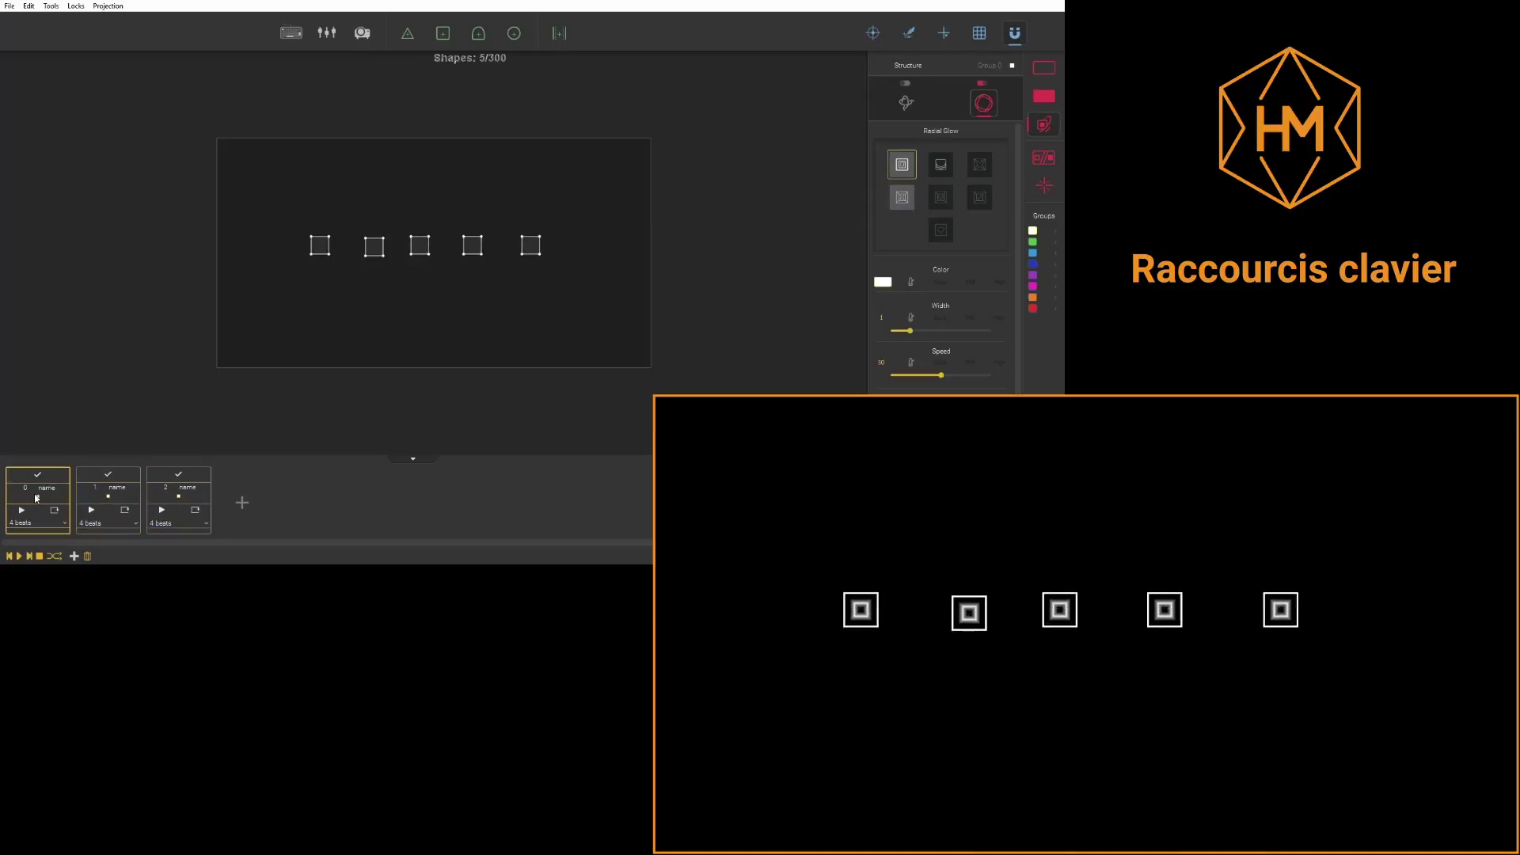
Select sequence 2, hide the effect settings, and delete sequences 2 and 1 so only sequence 0 is kept.
click(175, 497)
click(1047, 128)
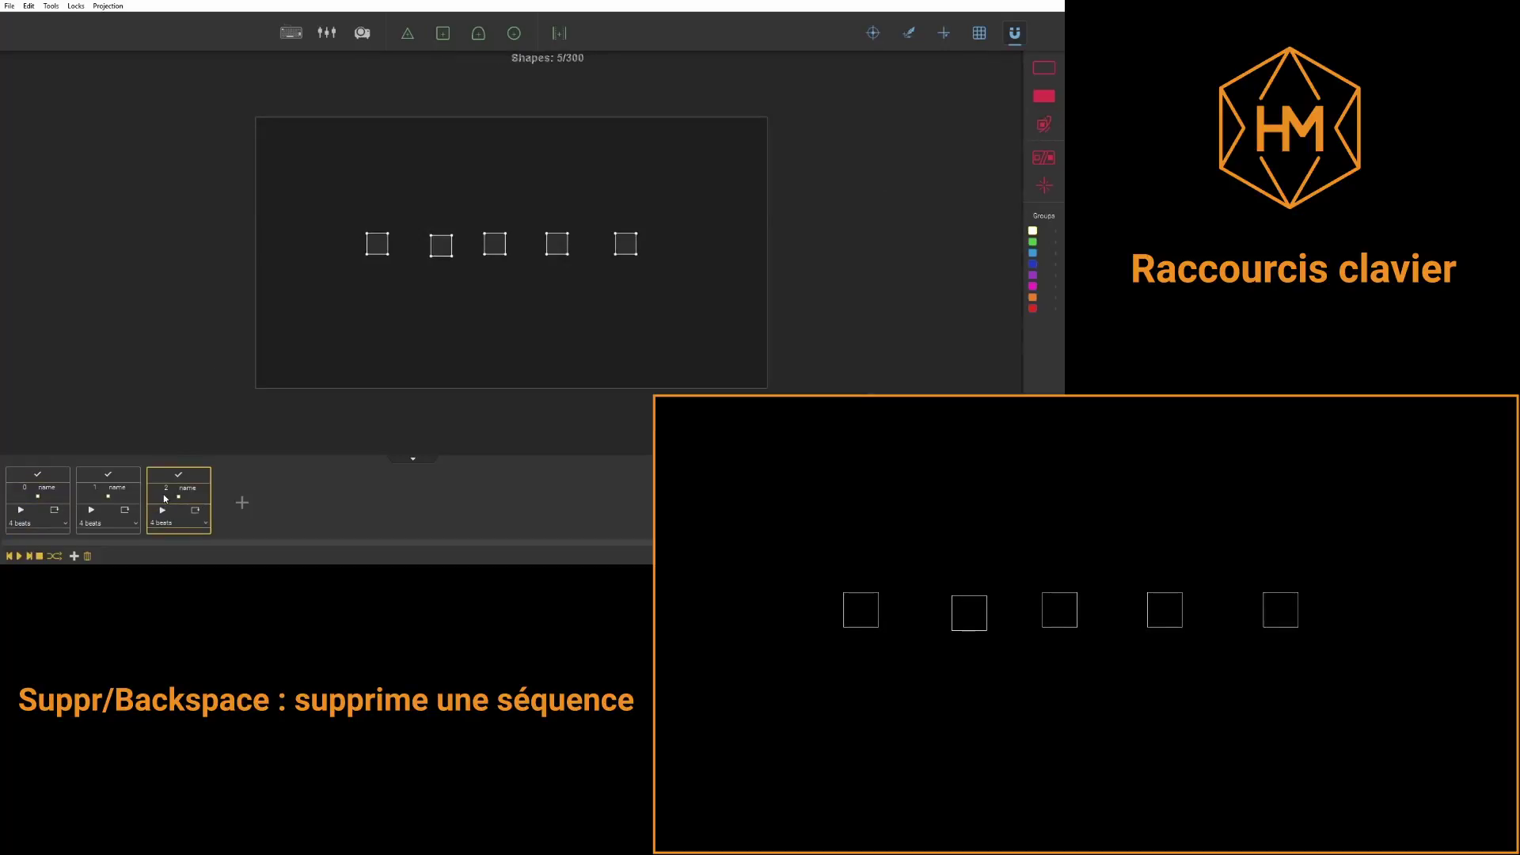
key(Delete)
key(Delete)
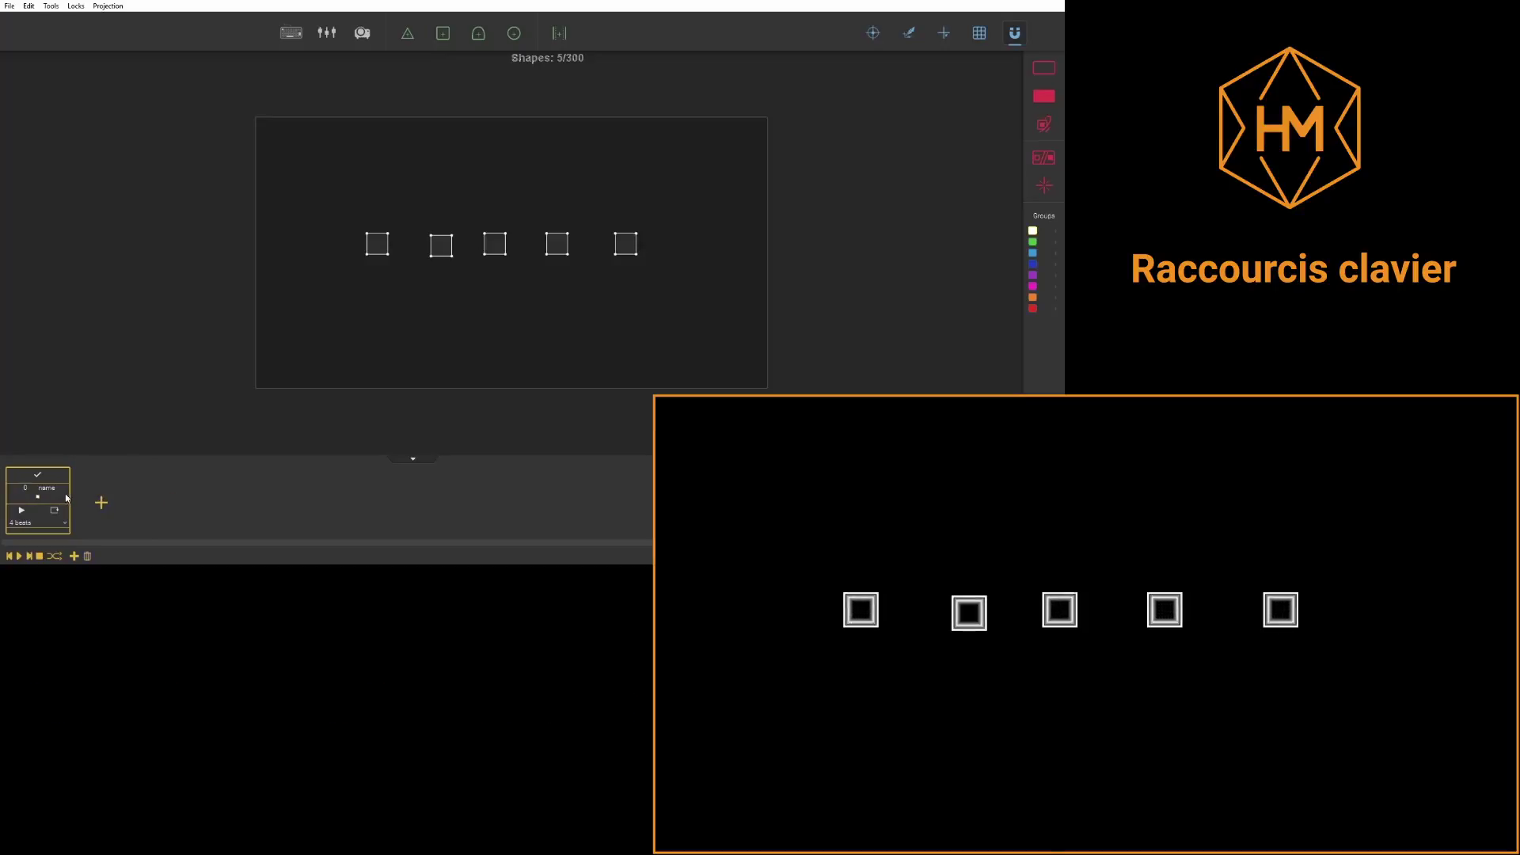
Zoom in and out on the canvas with the five squares, and pan the workspace slightly up and to the left.
scroll(457, 318, up, 5)
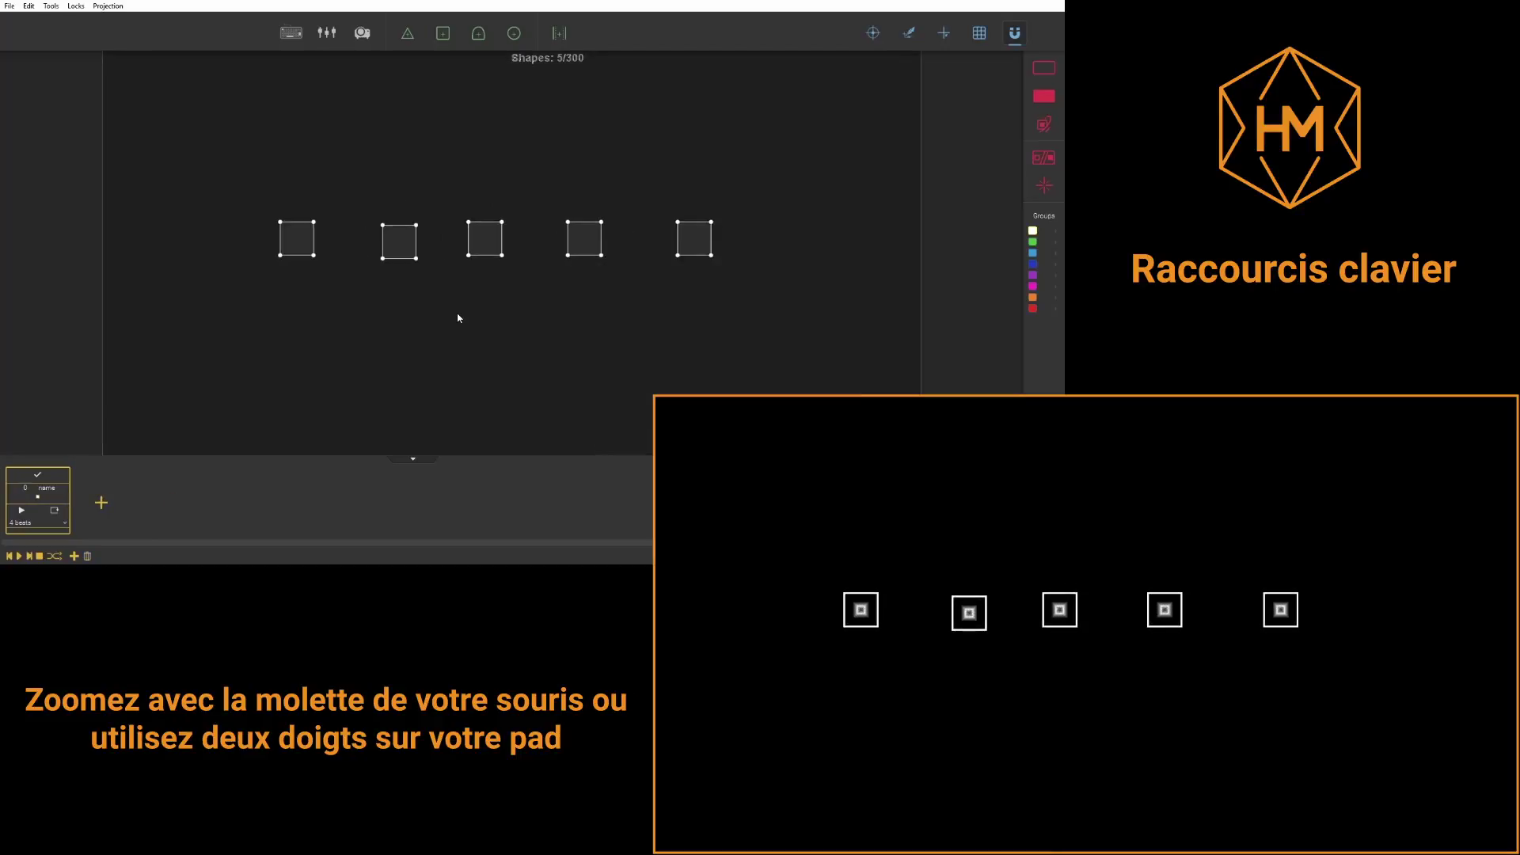
scroll(457, 318, down, 6)
scroll(458, 318, up, 6)
scroll(459, 319, down, 6)
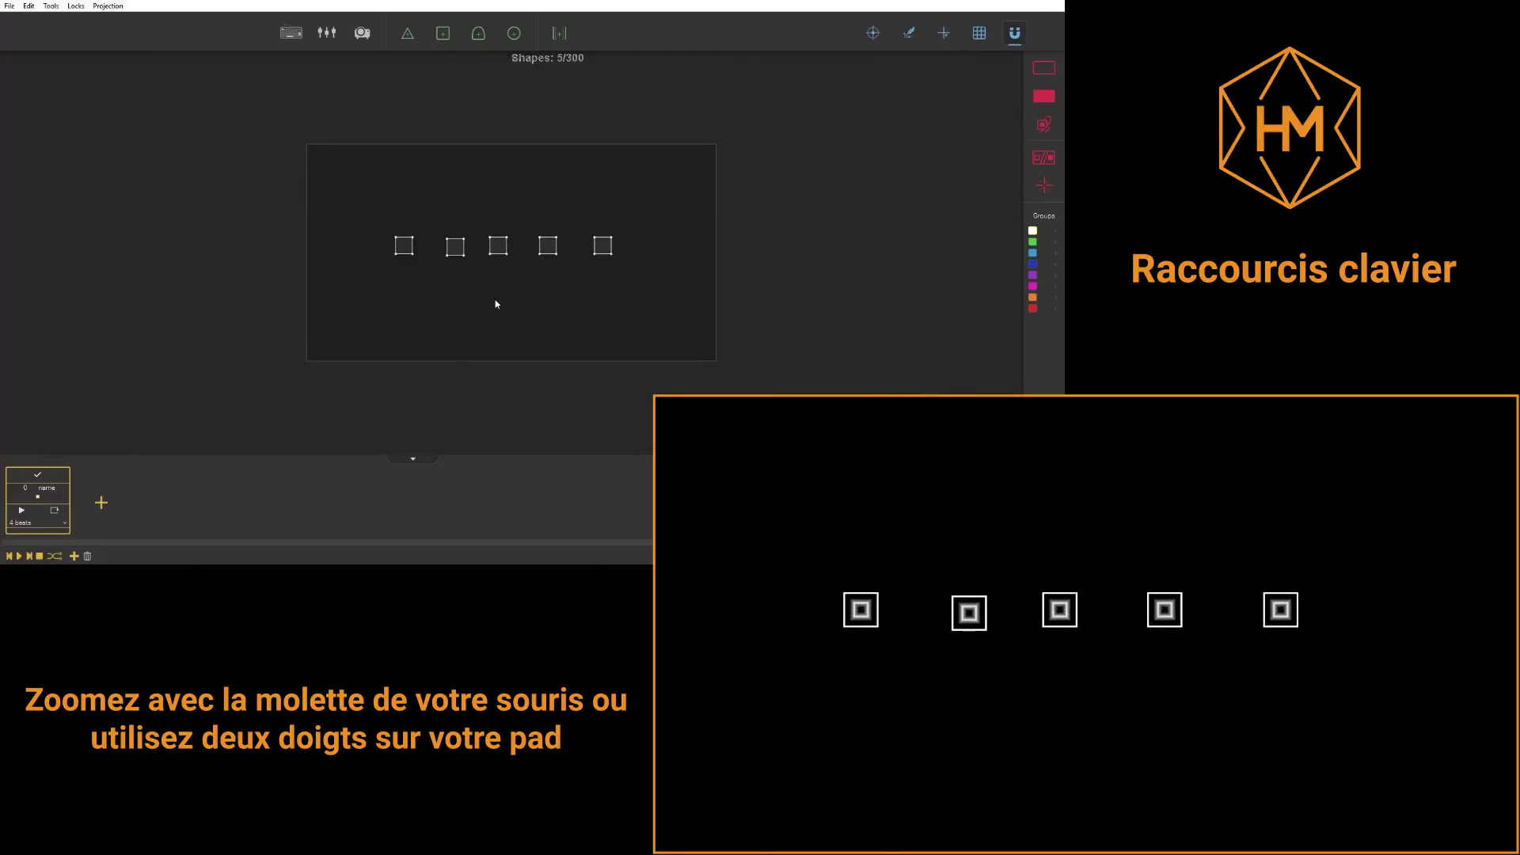
scroll(496, 303, up, 1)
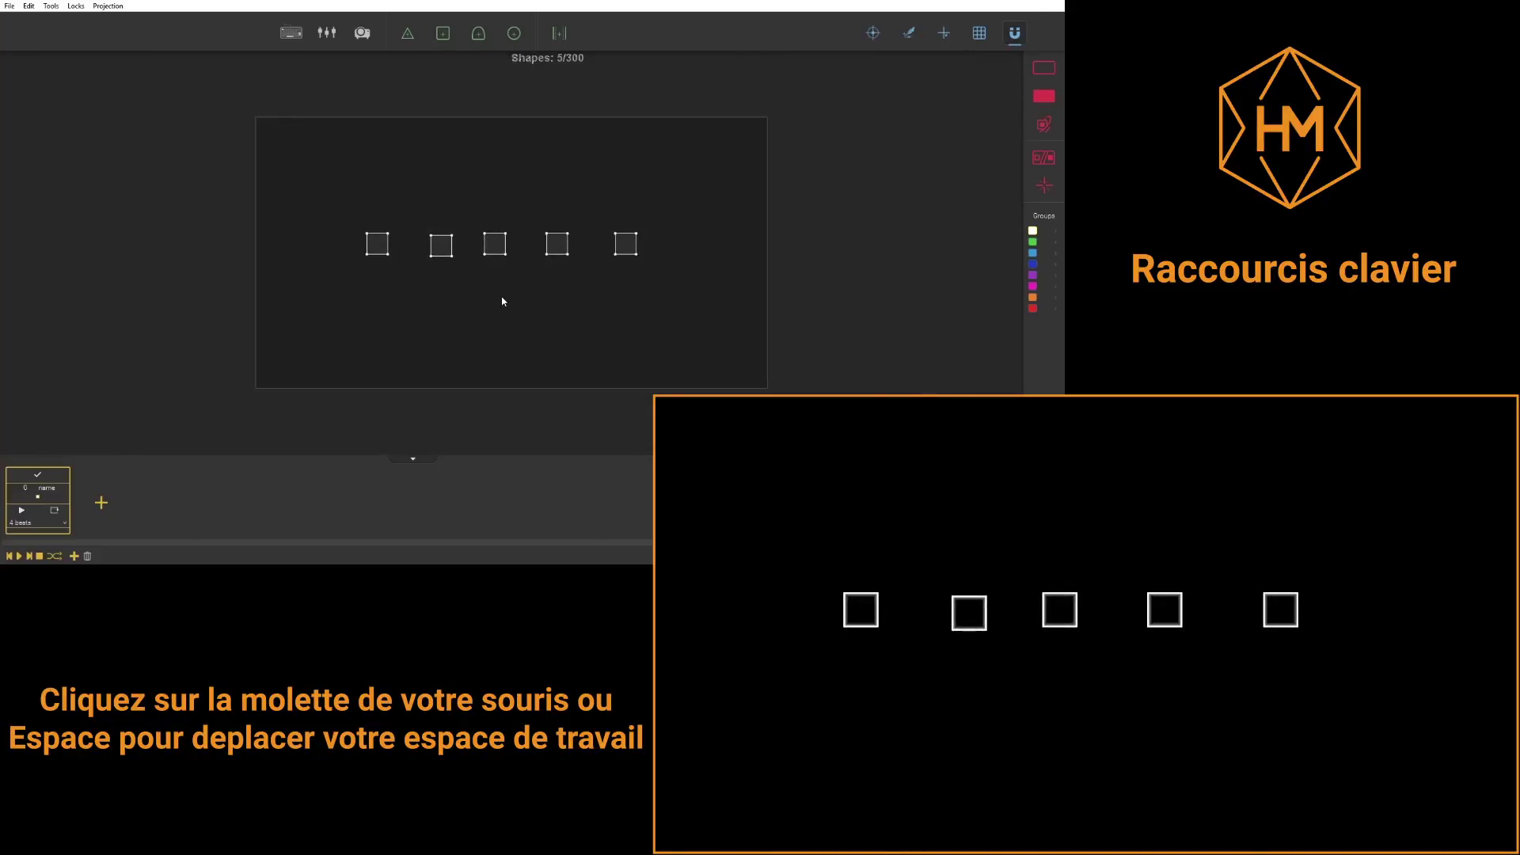
drag(498, 300, 453, 281)
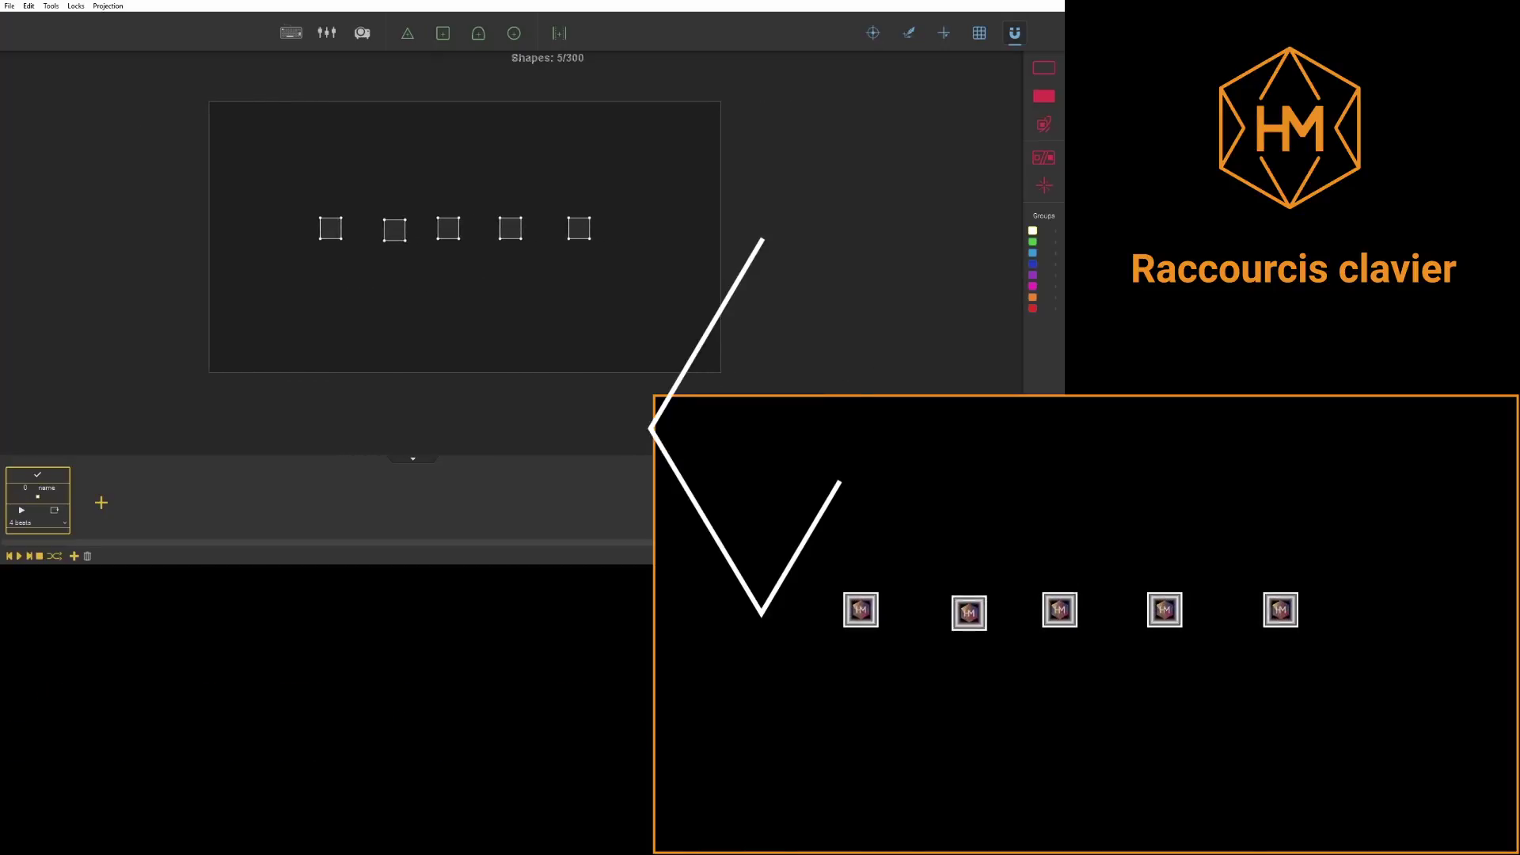